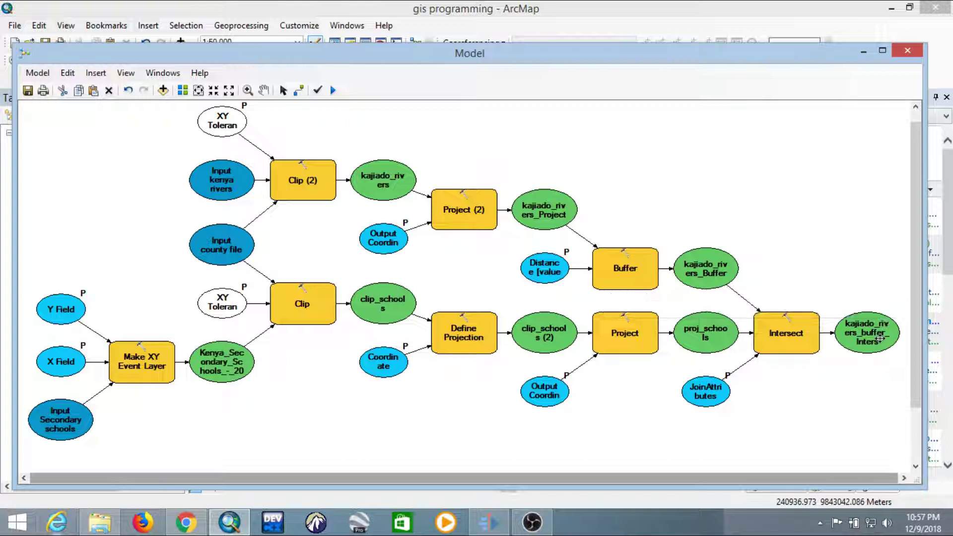
# - Make the Intersect result a model parameter, rename it 'Output', and save the model
pyautogui.rightClick(878, 335)
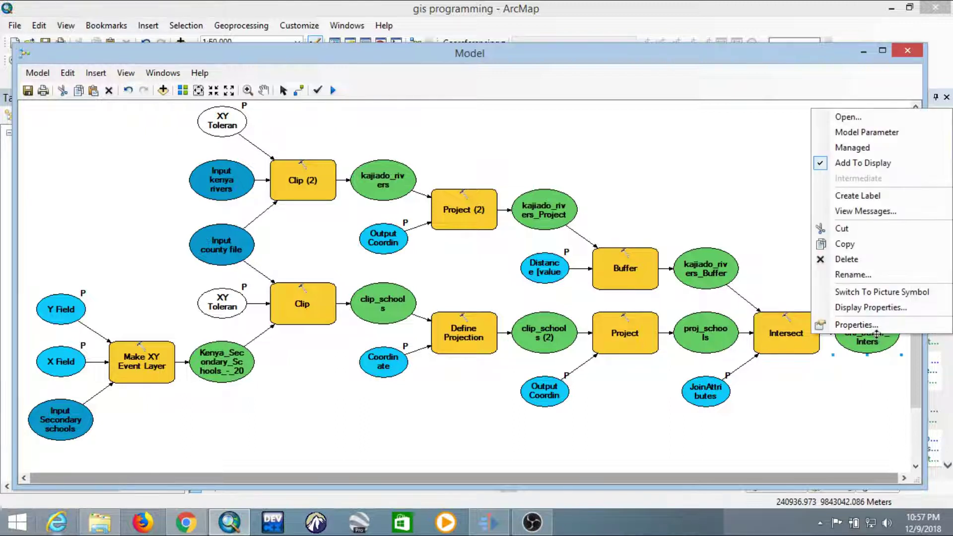
pyautogui.click(874, 133)
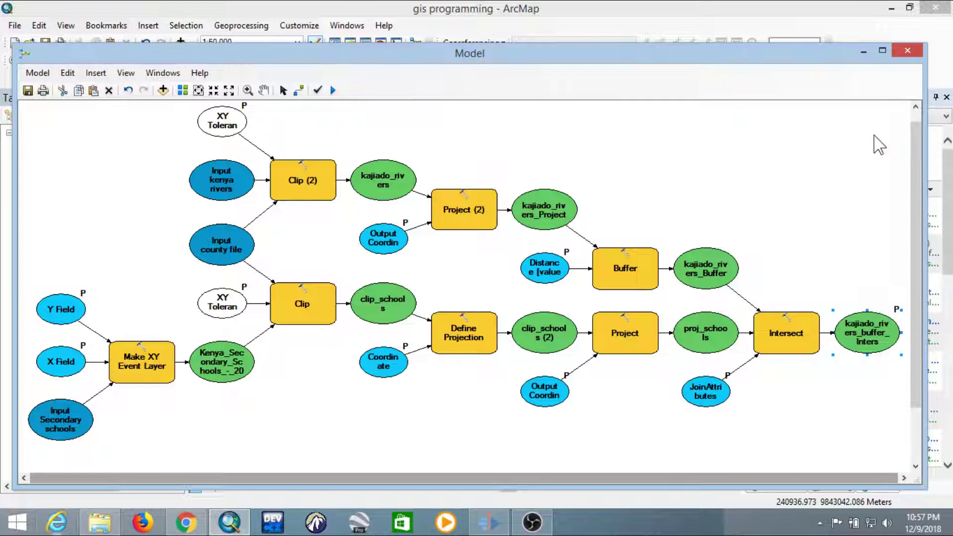
pyautogui.rightClick(866, 334)
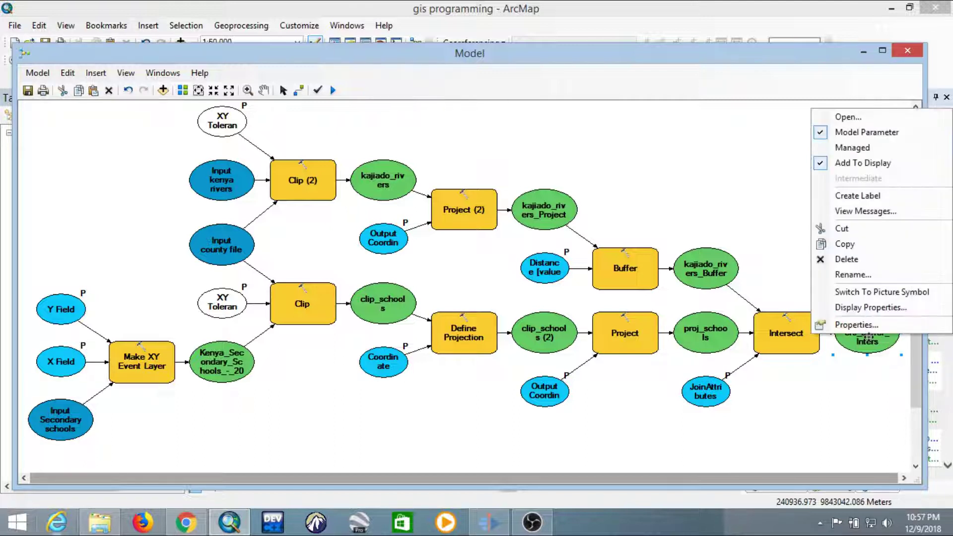
pyautogui.click(886, 274)
pyautogui.write('Output')
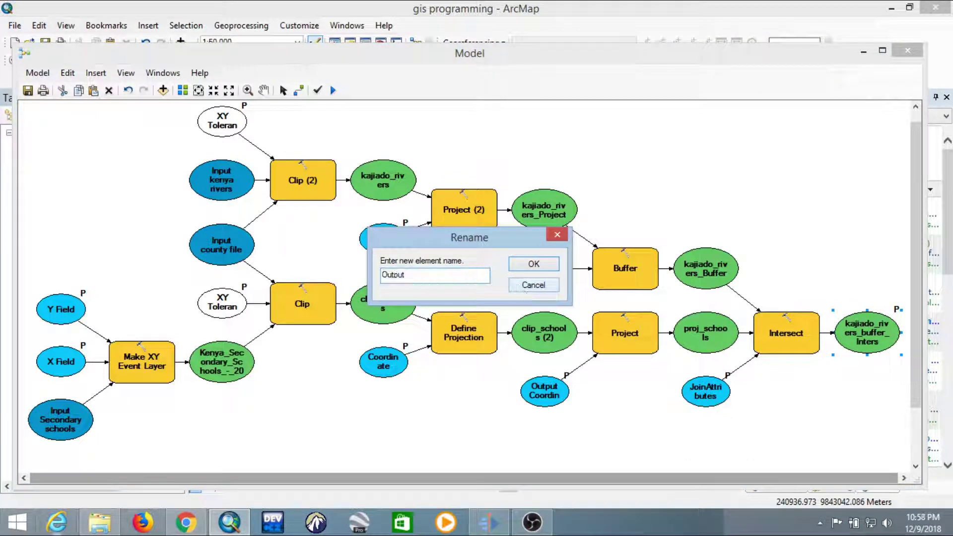
pyautogui.press('Return')
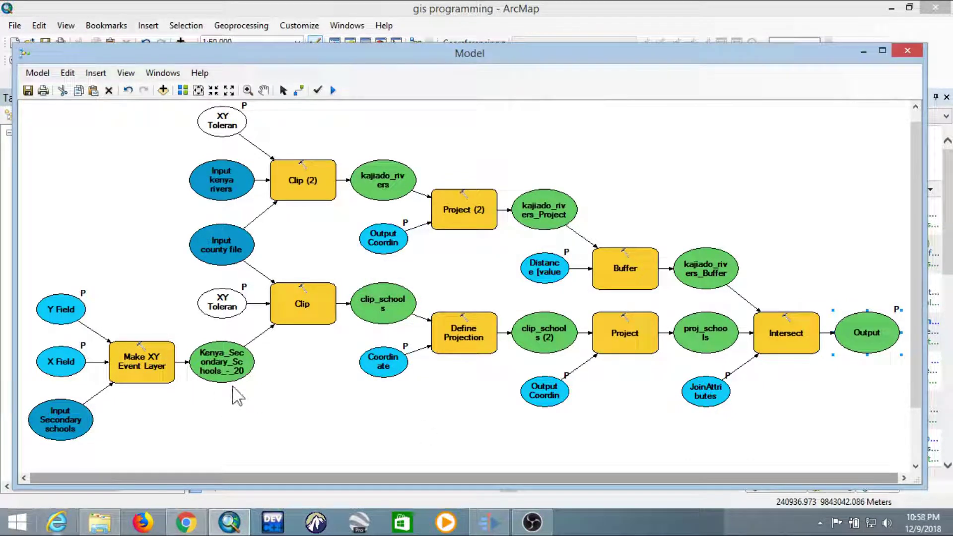
pyautogui.click(26, 90)
# - Minimize the model window and open Properties for Model in kajiado.tbx from the Catalog
pyautogui.click(864, 52)
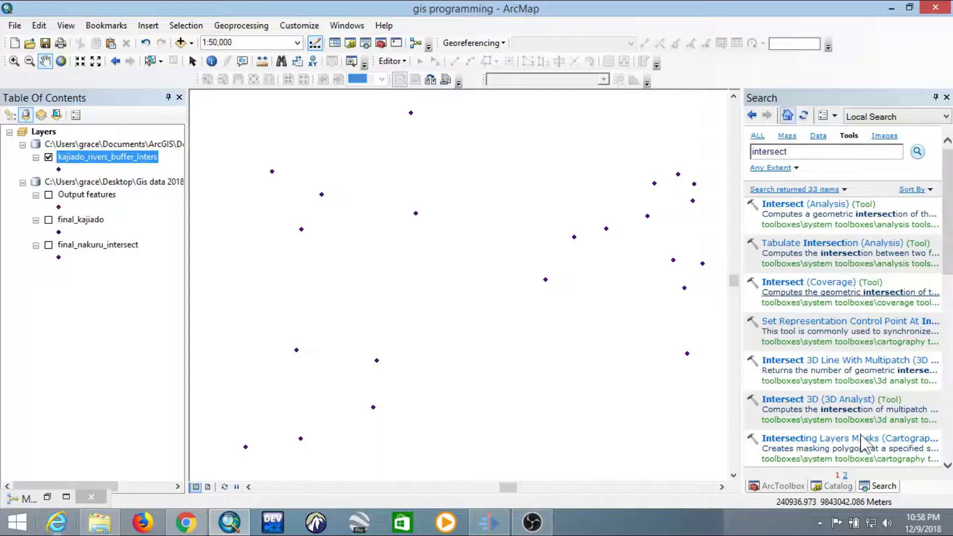
pyautogui.click(843, 488)
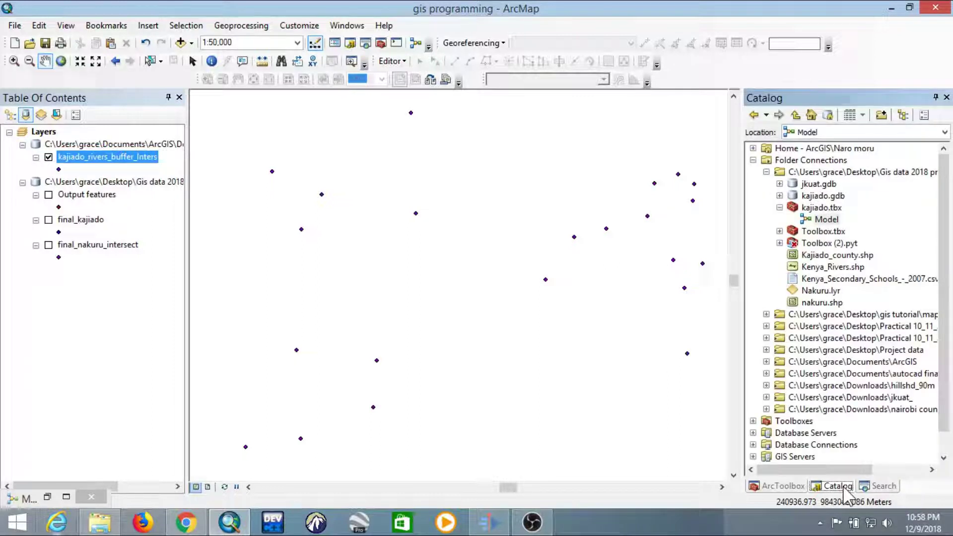
pyautogui.rightClick(826, 221)
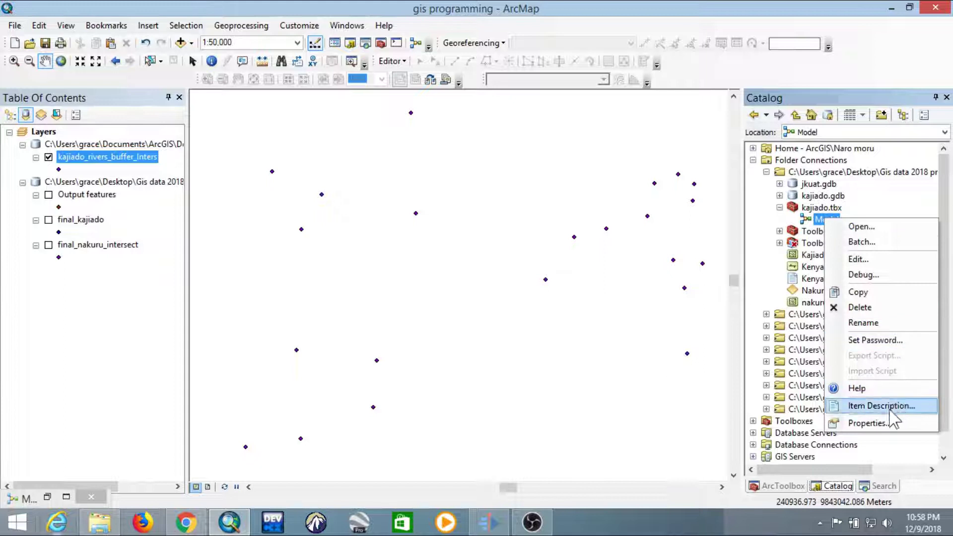
pyautogui.click(878, 423)
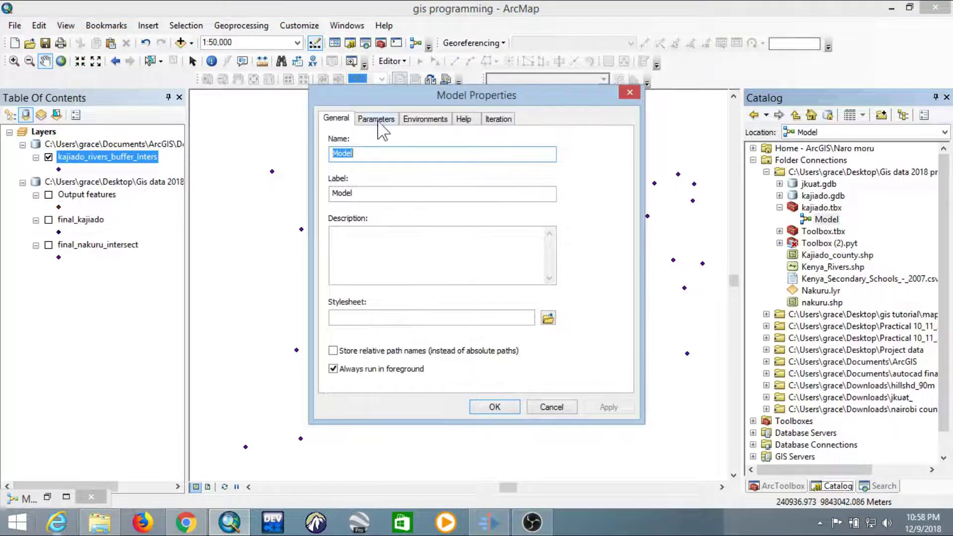
# - On the Parameters tab, move the X Field parameter above Y Field
pyautogui.click(381, 122)
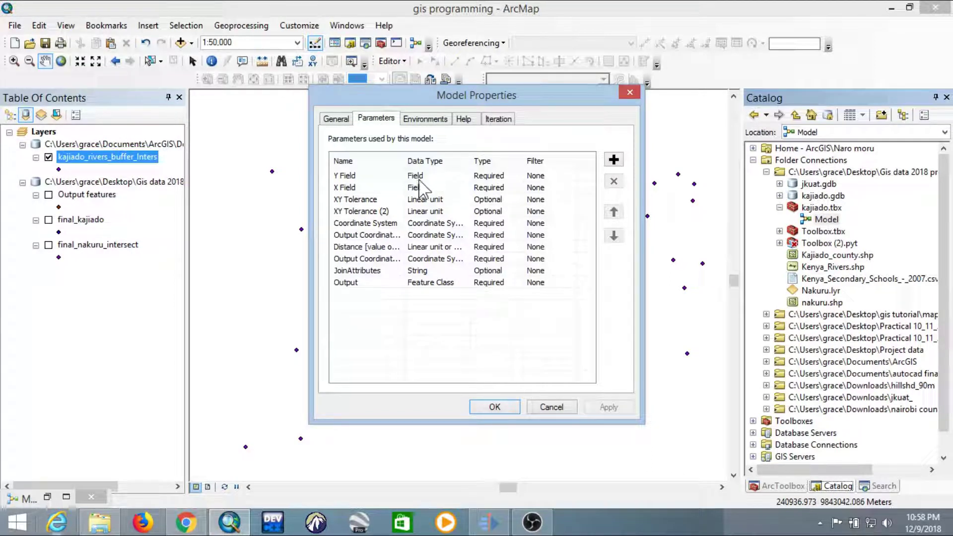
pyautogui.click(350, 178)
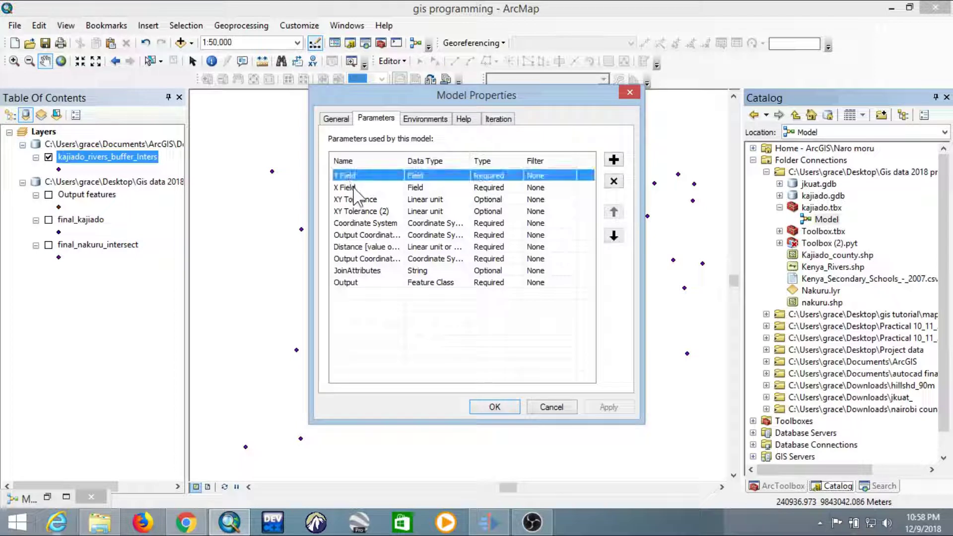
pyautogui.click(355, 188)
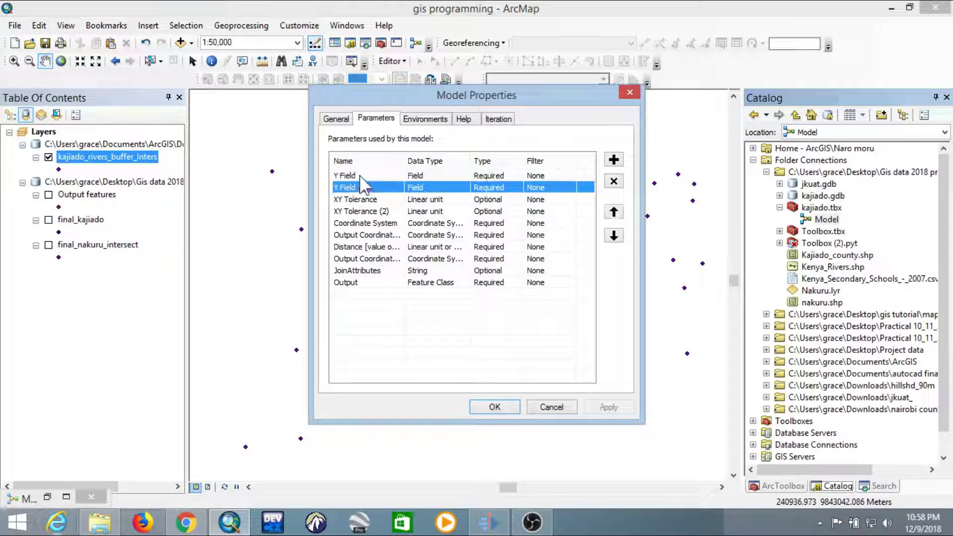
pyautogui.click(614, 212)
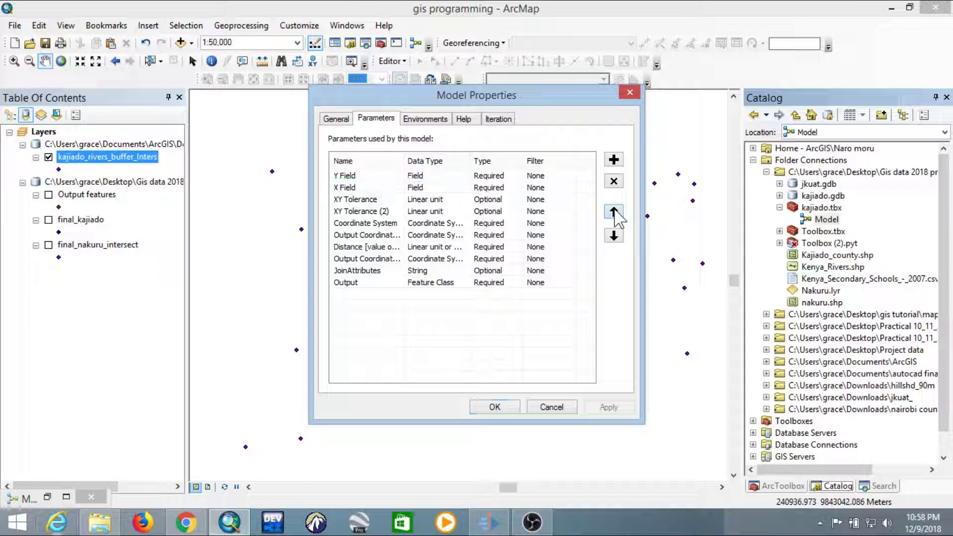
# - Move the second output coordinate system parameter above Distance and review the remaining parameters
pyautogui.click(373, 201)
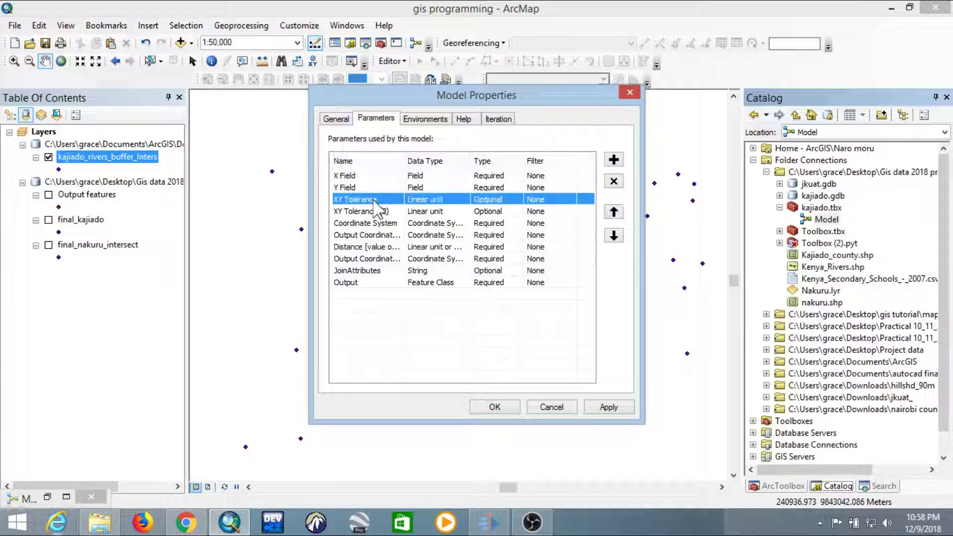
pyautogui.click(371, 212)
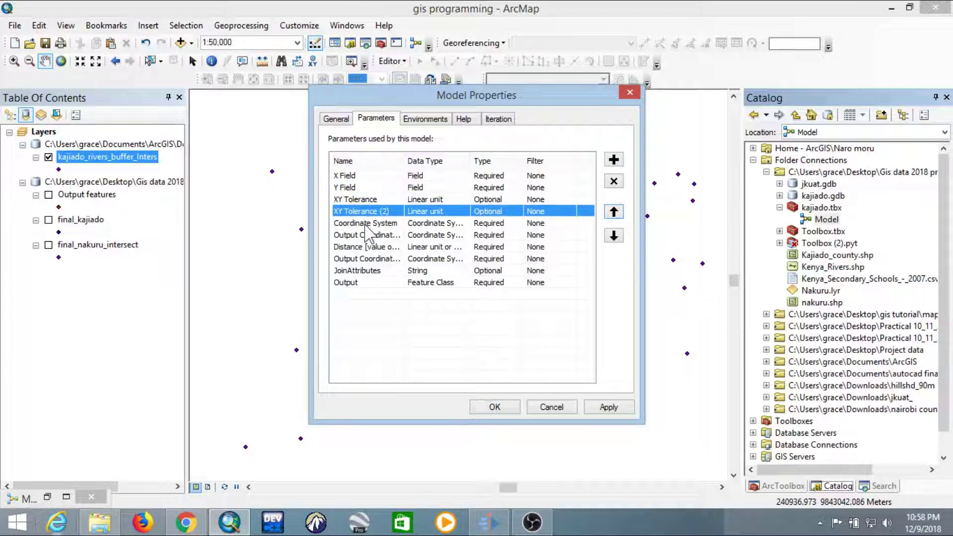
pyautogui.click(365, 224)
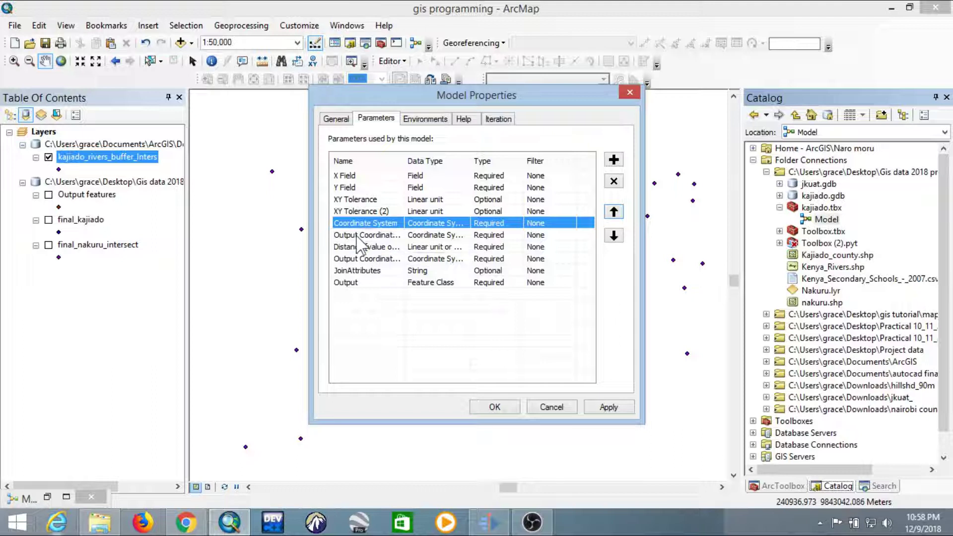
pyautogui.click(357, 235)
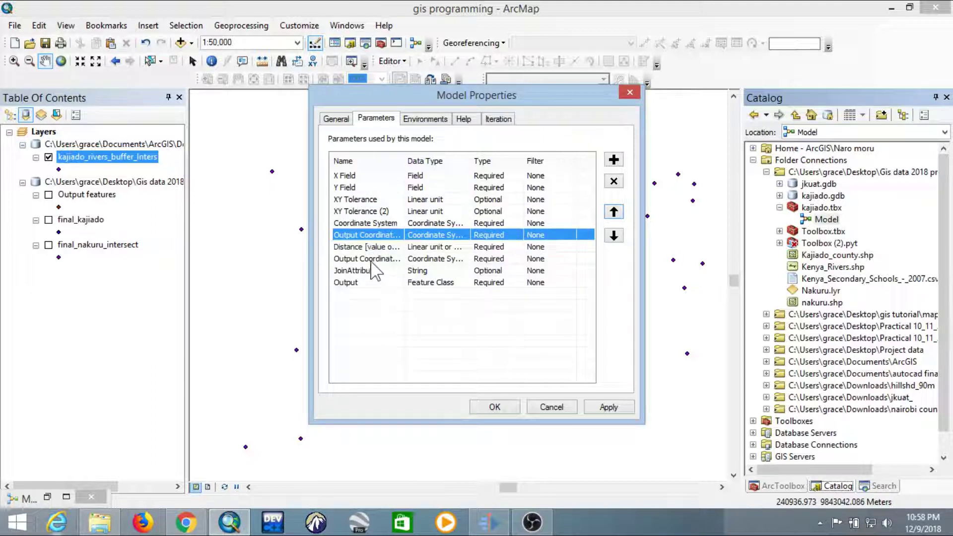
pyautogui.click(371, 248)
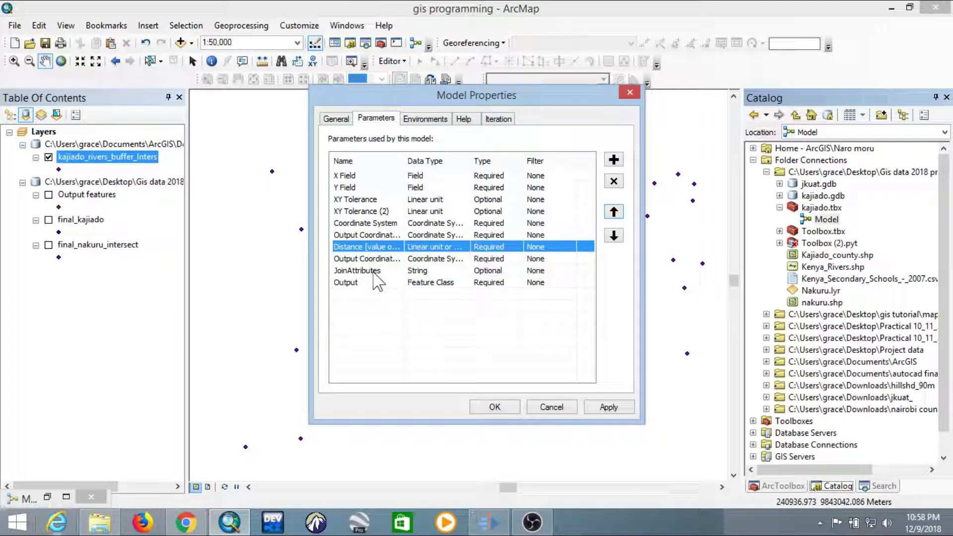
pyautogui.click(375, 260)
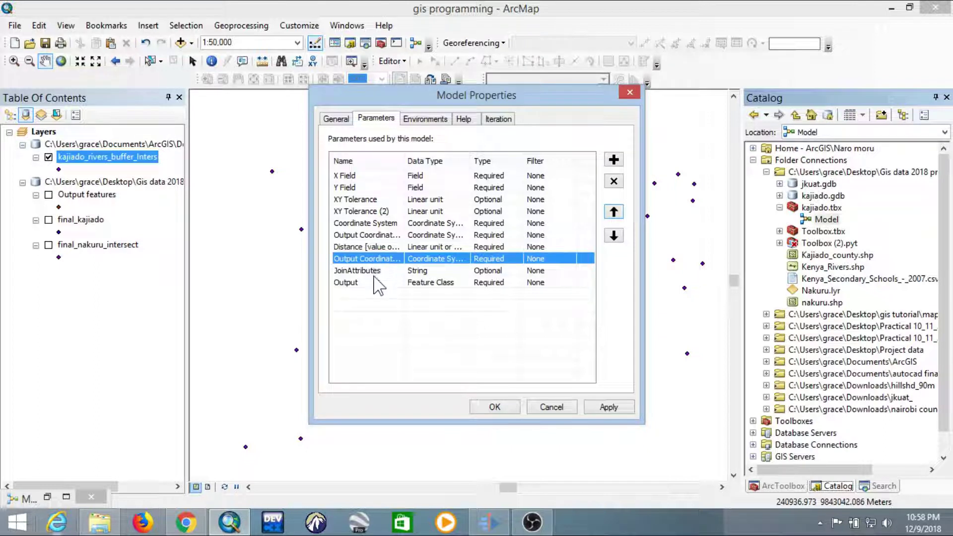
pyautogui.click(614, 212)
pyautogui.click(366, 272)
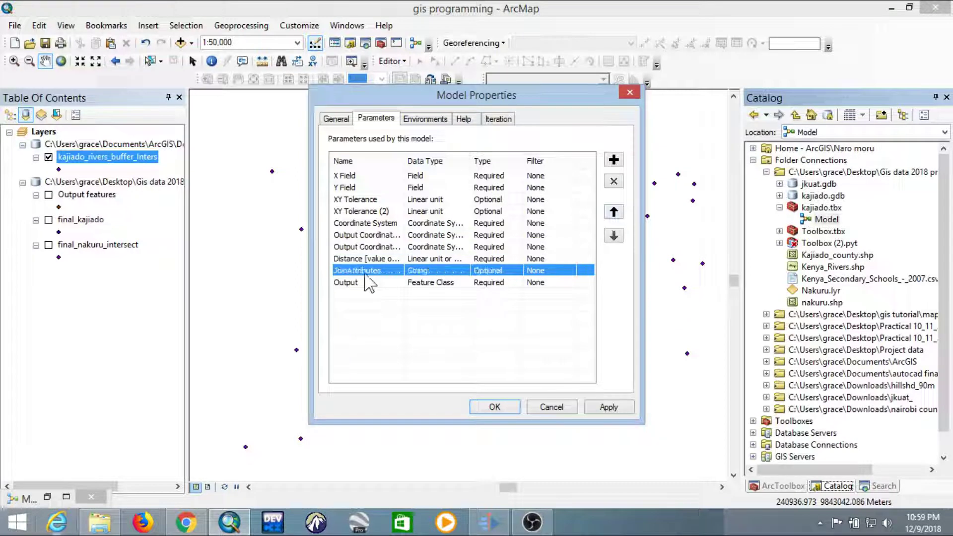
pyautogui.click(364, 283)
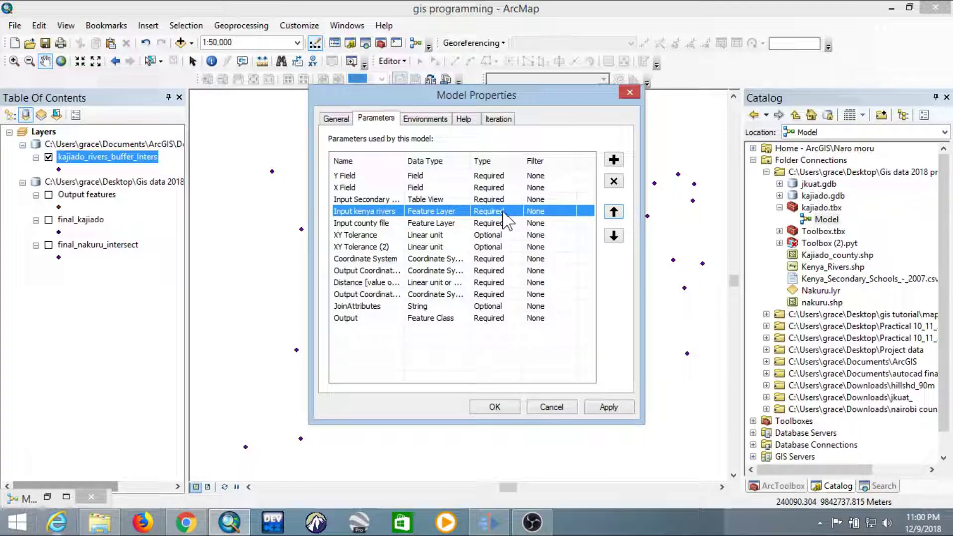
# - Filter Input kenya rivers to Feature Class allowing only Polyline
pyautogui.click(548, 212)
pyautogui.click(502, 211)
pyautogui.click(540, 214)
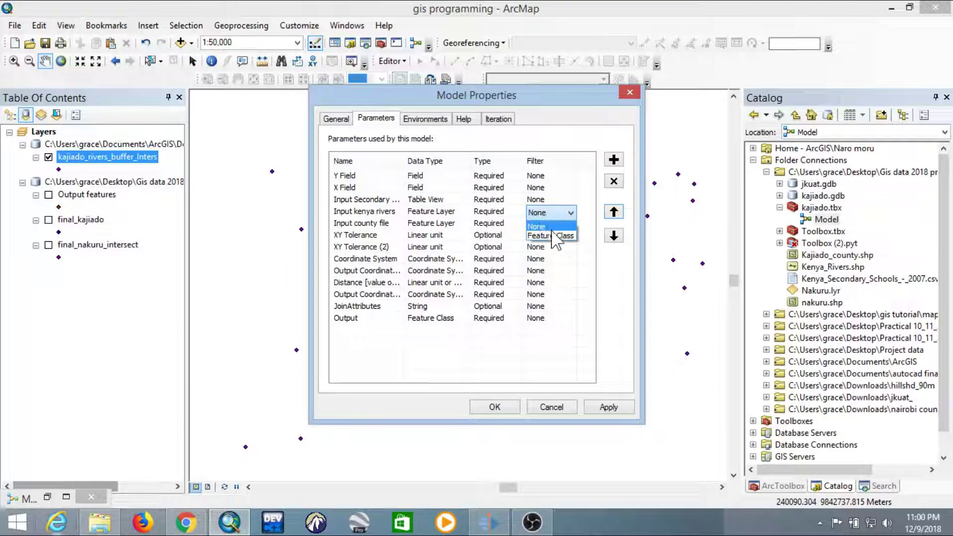
pyautogui.click(551, 236)
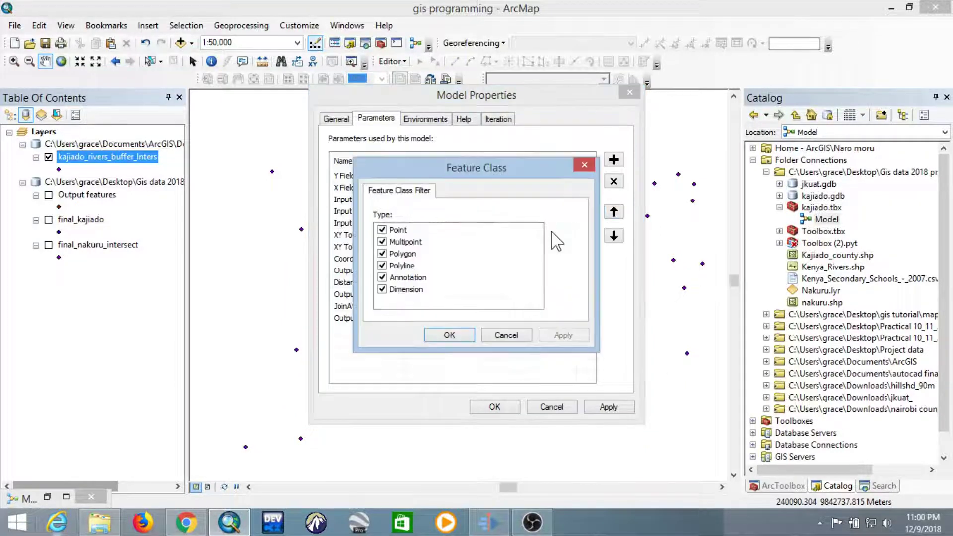
pyautogui.click(384, 231)
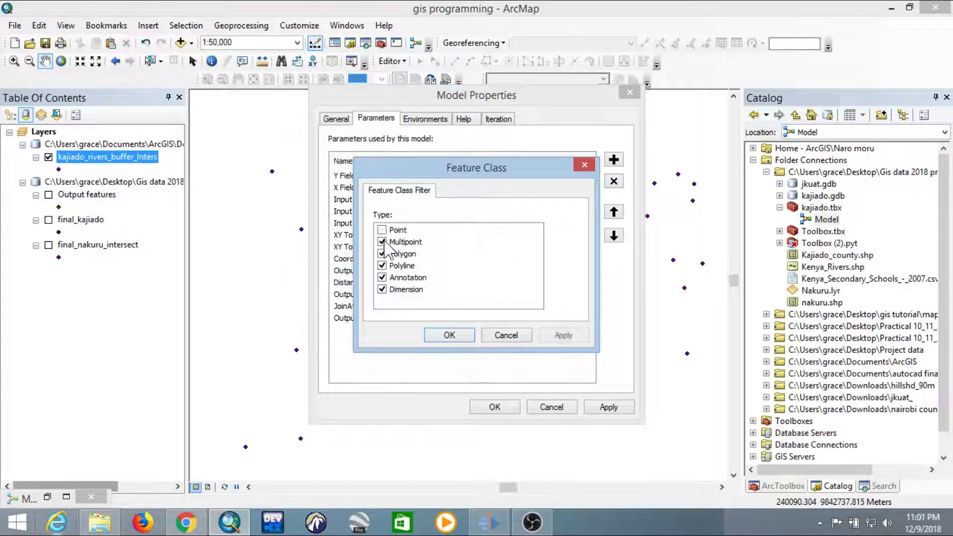
pyautogui.click(383, 242)
pyautogui.click(383, 255)
pyautogui.click(382, 289)
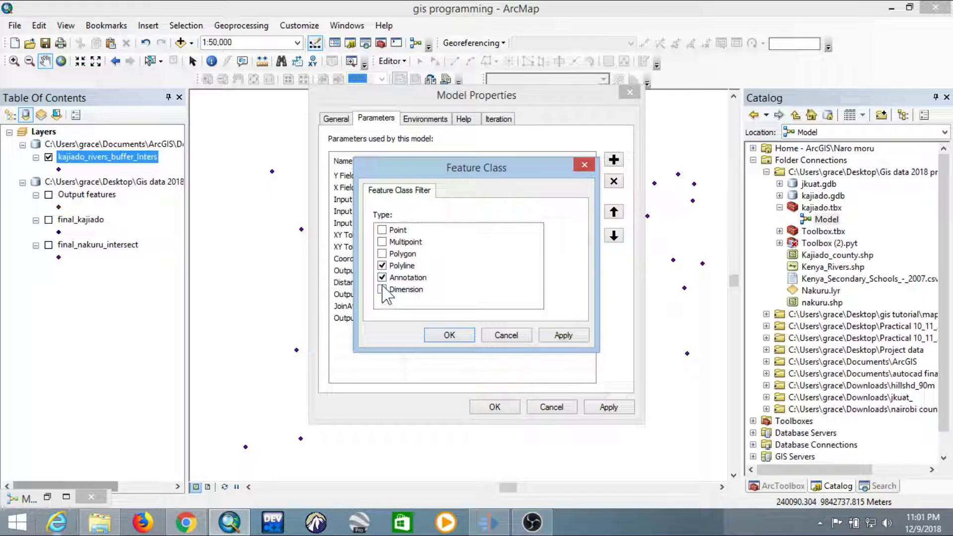
pyautogui.click(382, 278)
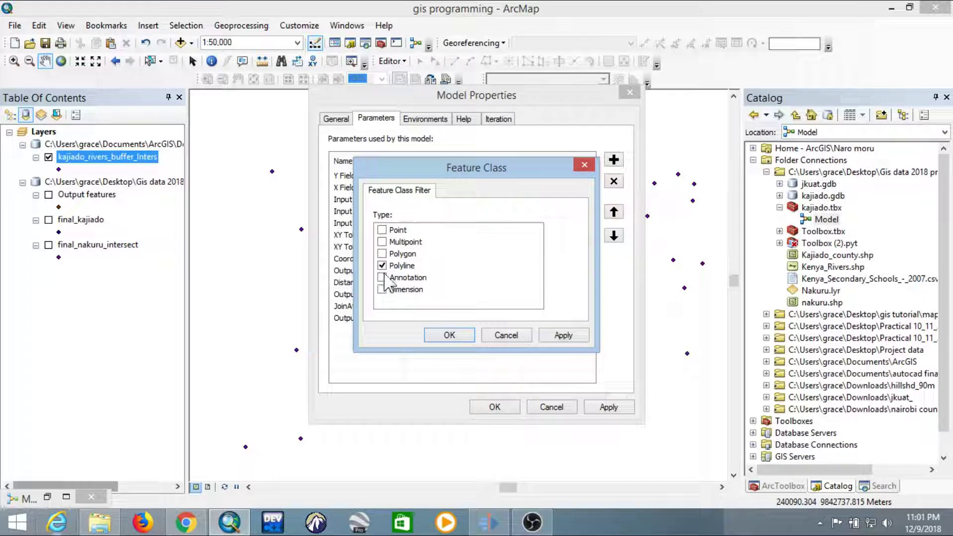
pyautogui.click(451, 336)
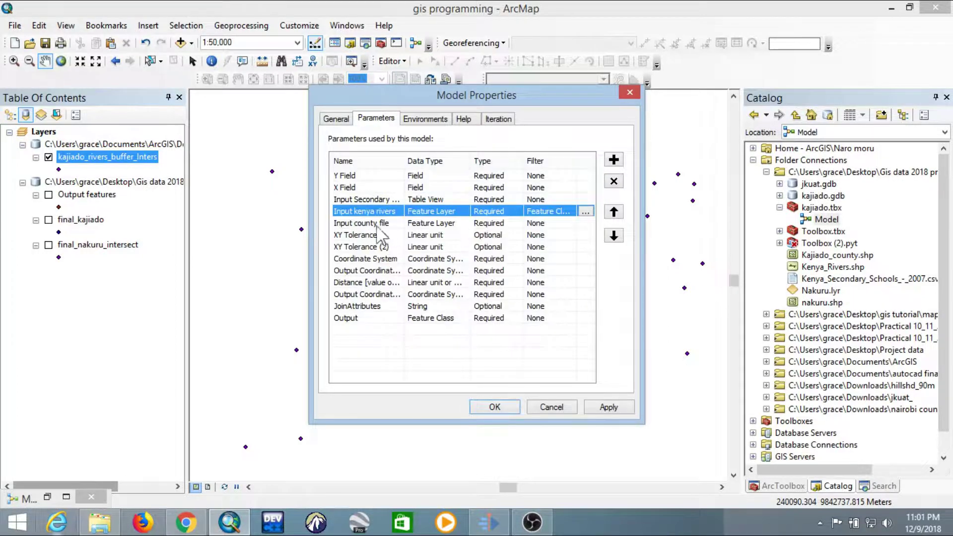
# - Filter Input county file to Feature Class allowing only Polygon
pyautogui.click(542, 223)
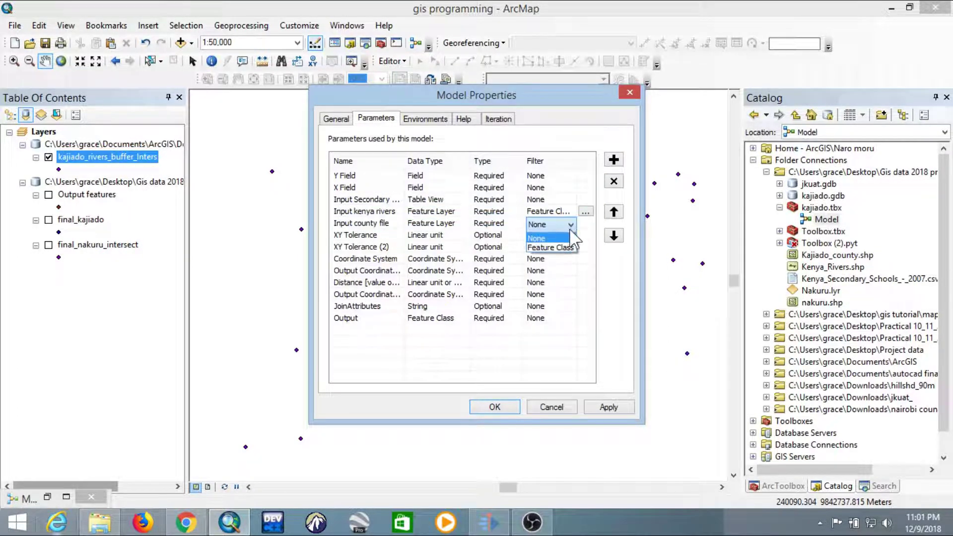
pyautogui.click(554, 246)
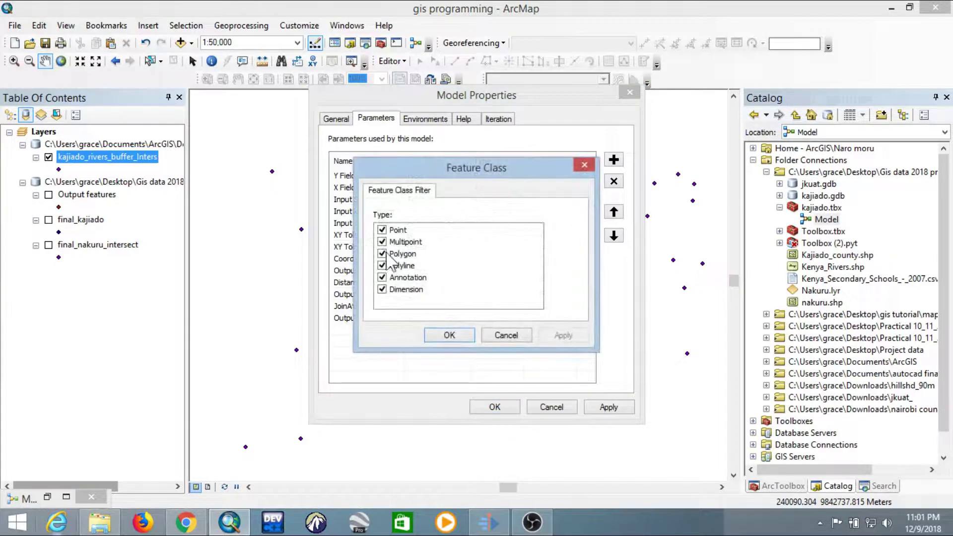
pyautogui.click(382, 230)
pyautogui.click(382, 242)
pyautogui.click(382, 265)
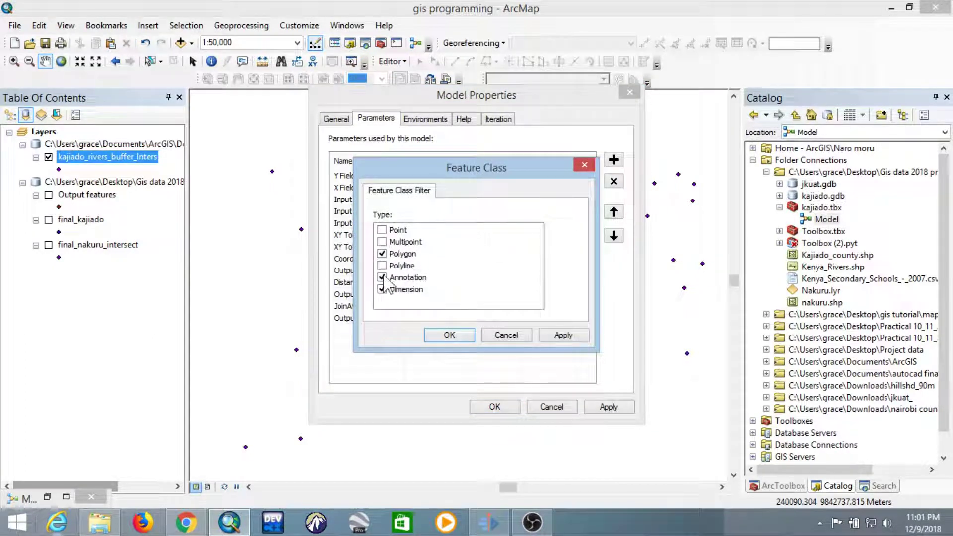
pyautogui.click(381, 278)
pyautogui.click(382, 289)
pyautogui.click(449, 335)
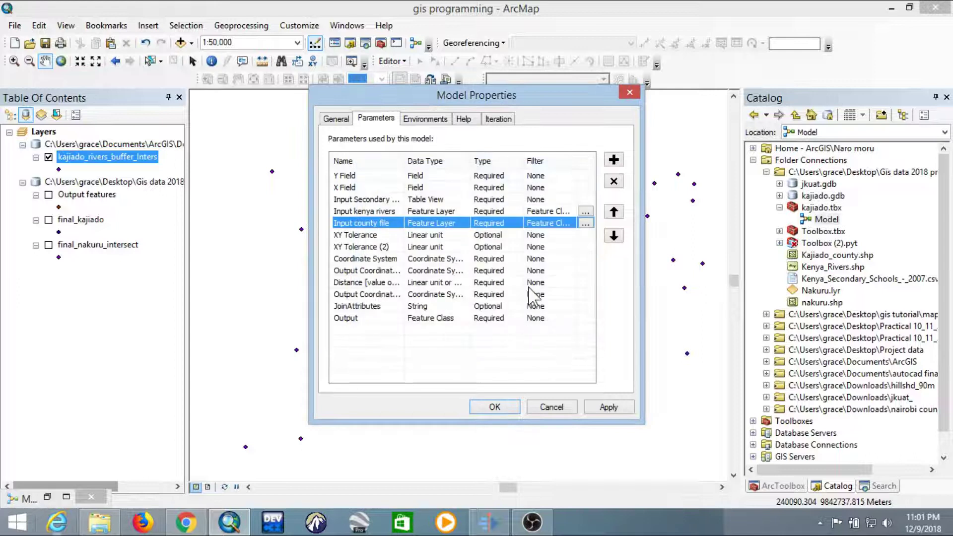
# - Check the schools and rivers parameters, keeping the rivers Feature Class filter
pyautogui.click(539, 201)
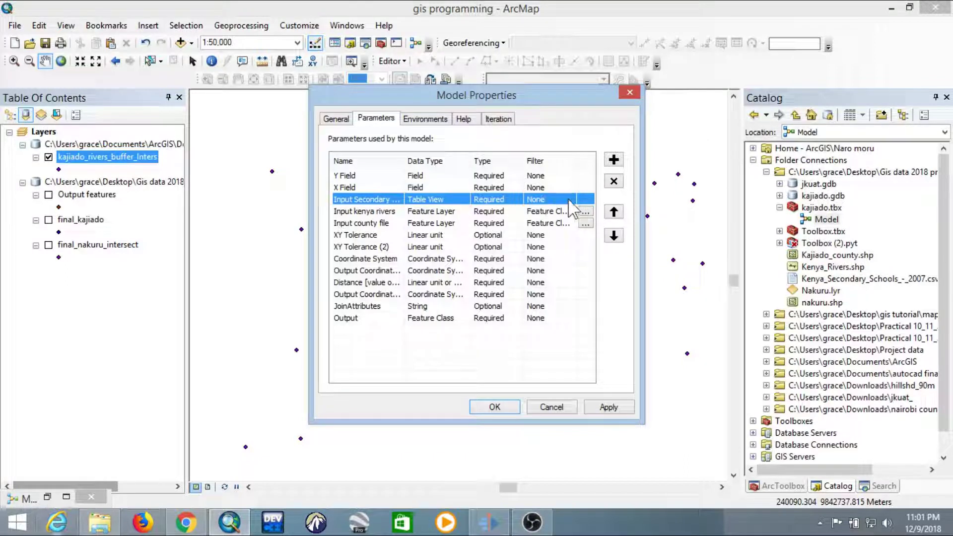
pyautogui.click(548, 212)
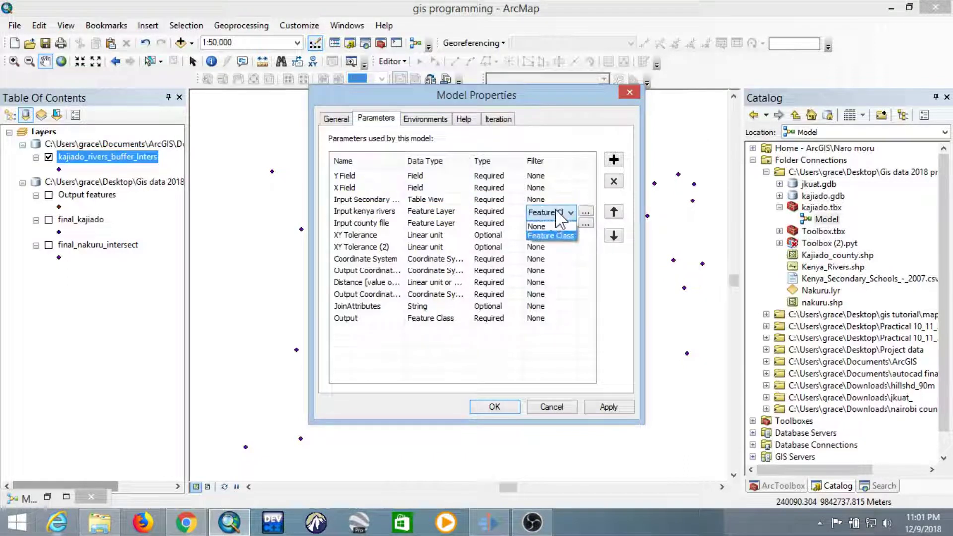
pyautogui.click(549, 210)
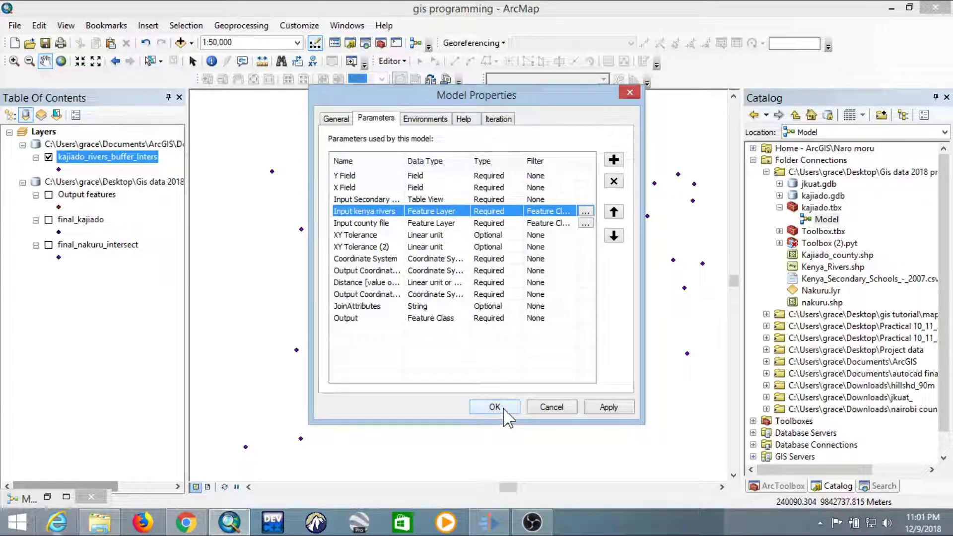
# - Apply the filter changes, set XY Tolerance to Optional, and close Model Properties
pyautogui.click(609, 407)
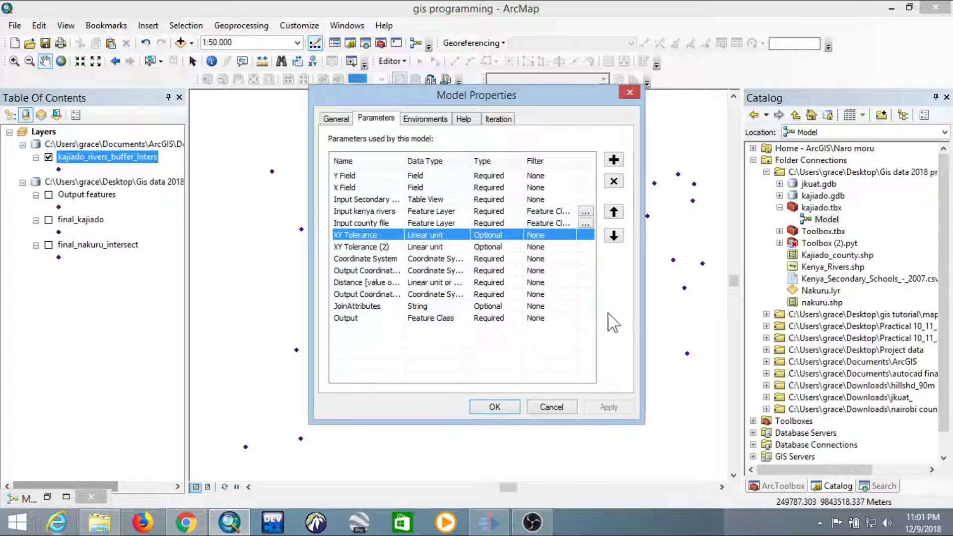
pyautogui.click(508, 235)
pyautogui.click(500, 238)
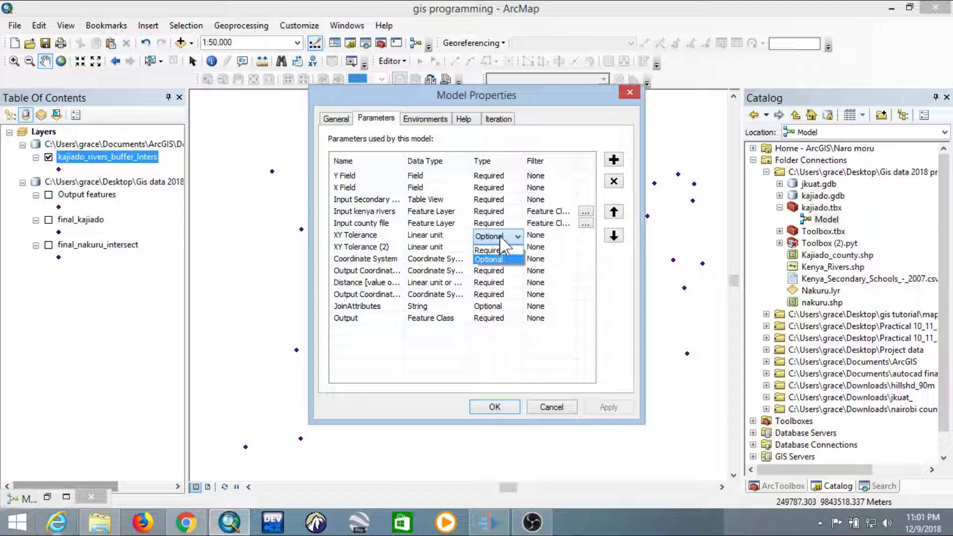
pyautogui.click(516, 260)
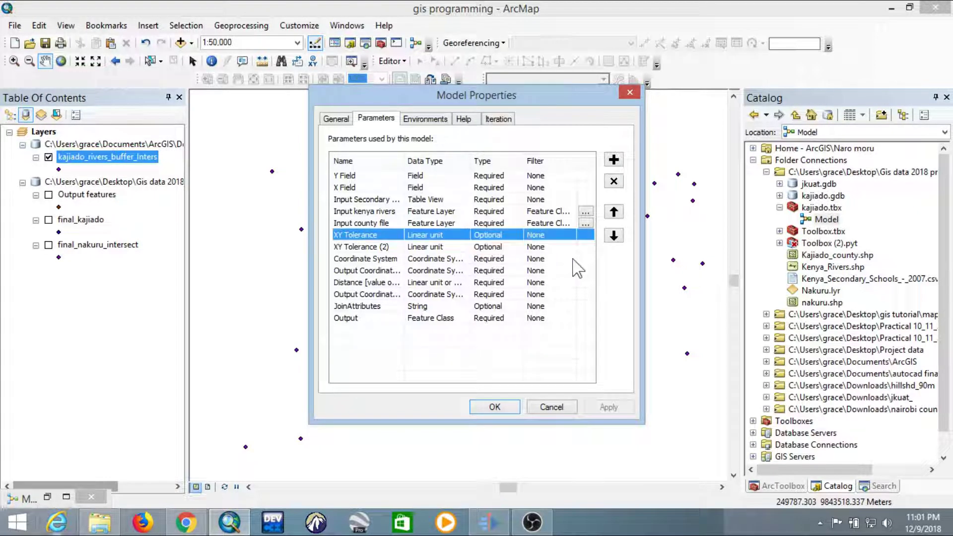
pyautogui.click(507, 411)
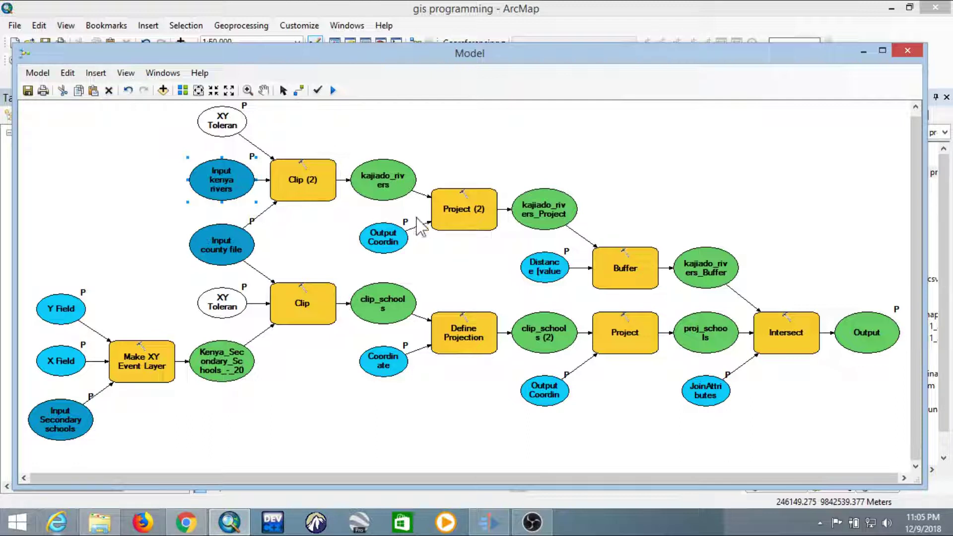
# - Toggle Intermediate off and back on for the kajiado_rivers output of Clip (2)
pyautogui.click(296, 181)
pyautogui.click(402, 187)
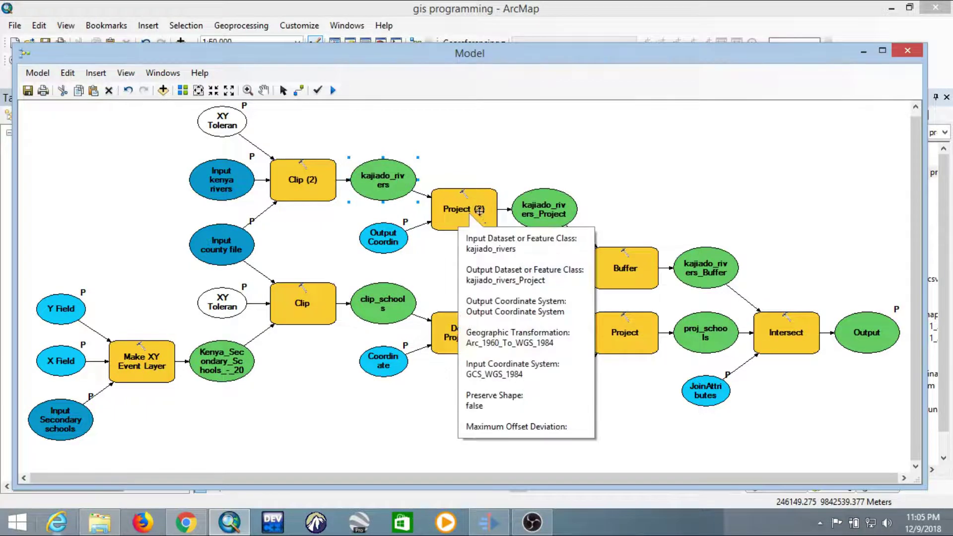
pyautogui.rightClick(385, 185)
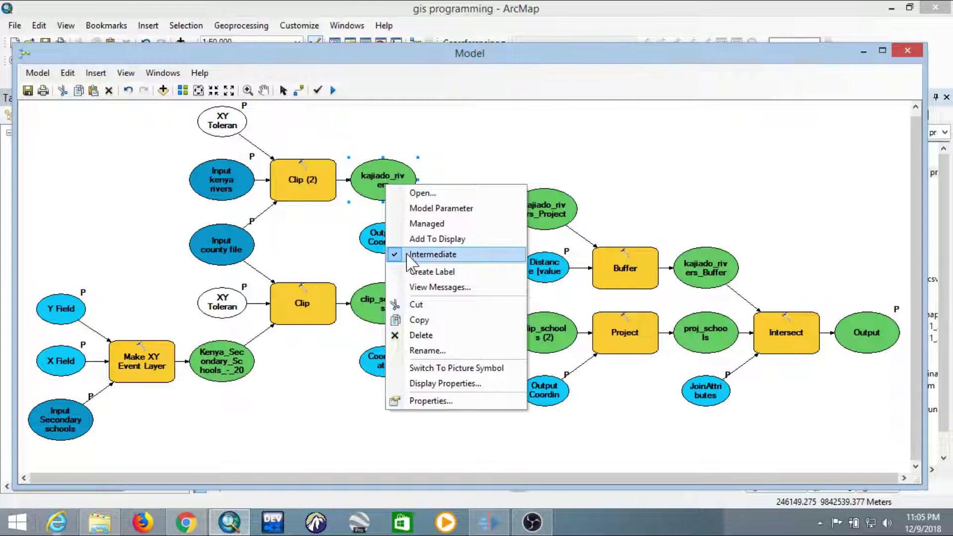
pyautogui.click(427, 255)
pyautogui.rightClick(390, 185)
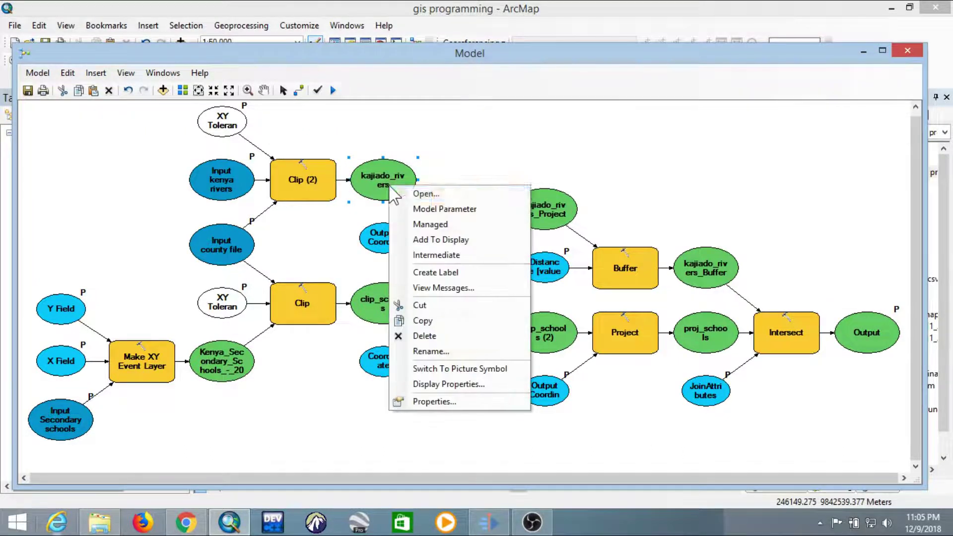
pyautogui.click(415, 256)
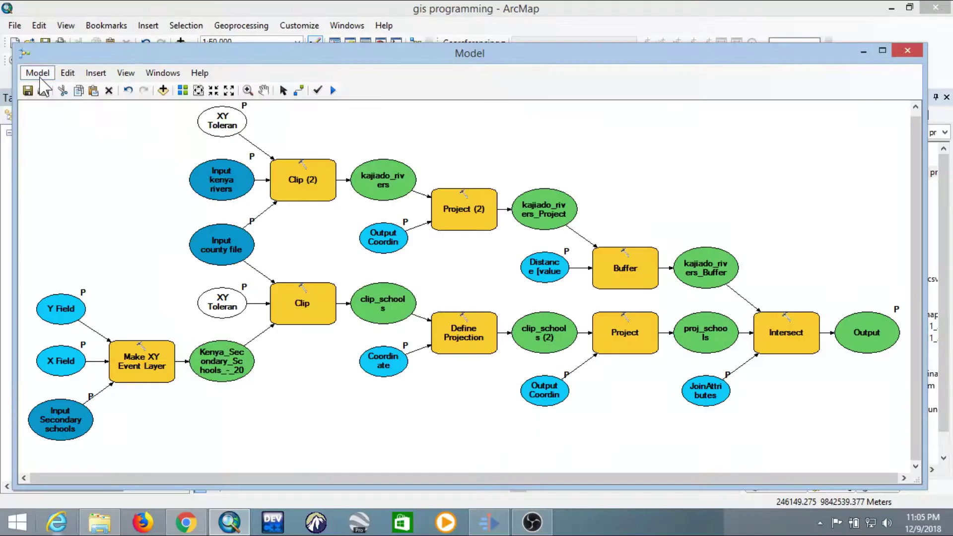
# - In Model Properties General tab, set the label to 'Schools affected by flooding'
pyautogui.click(38, 72)
pyautogui.click(112, 252)
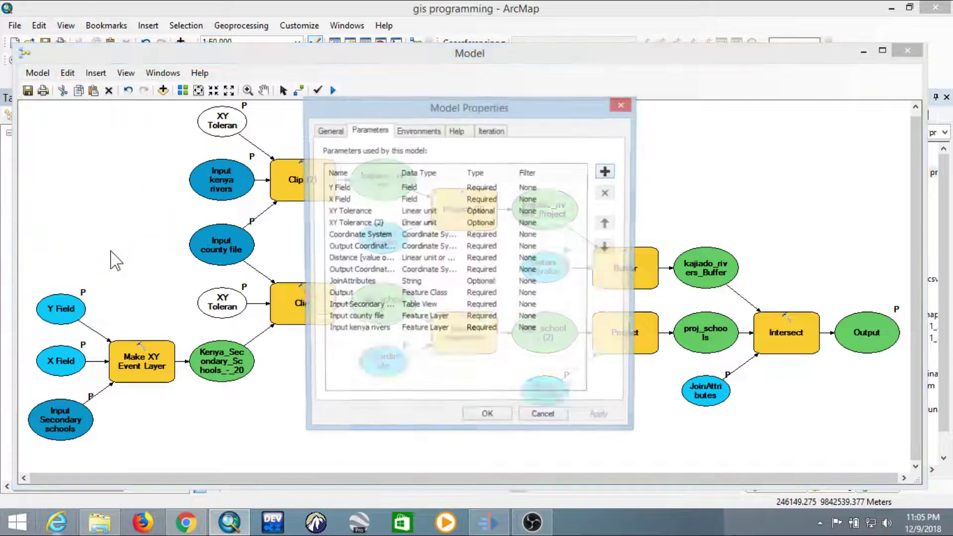
pyautogui.click(327, 130)
pyautogui.click(355, 171)
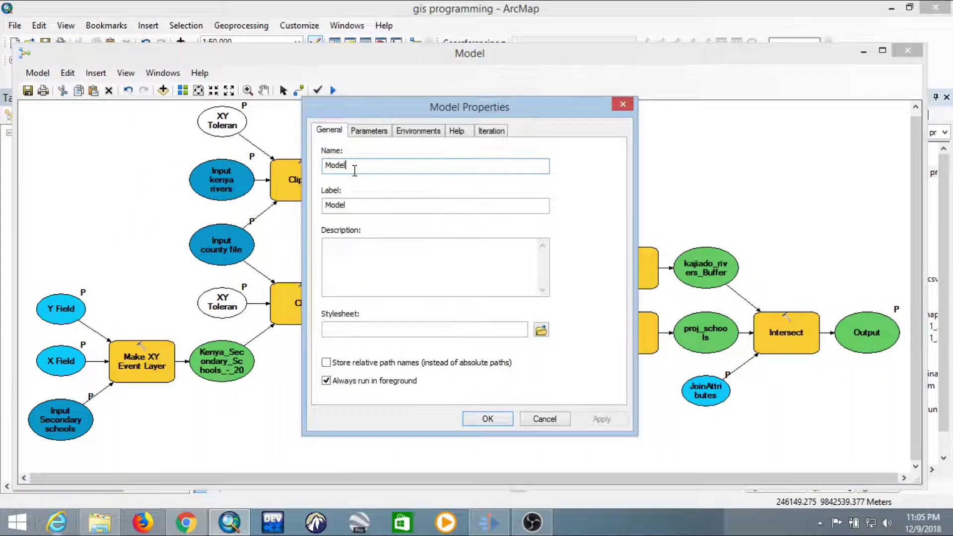
pyautogui.moveTo(355, 170); pyautogui.dragTo(317, 172)
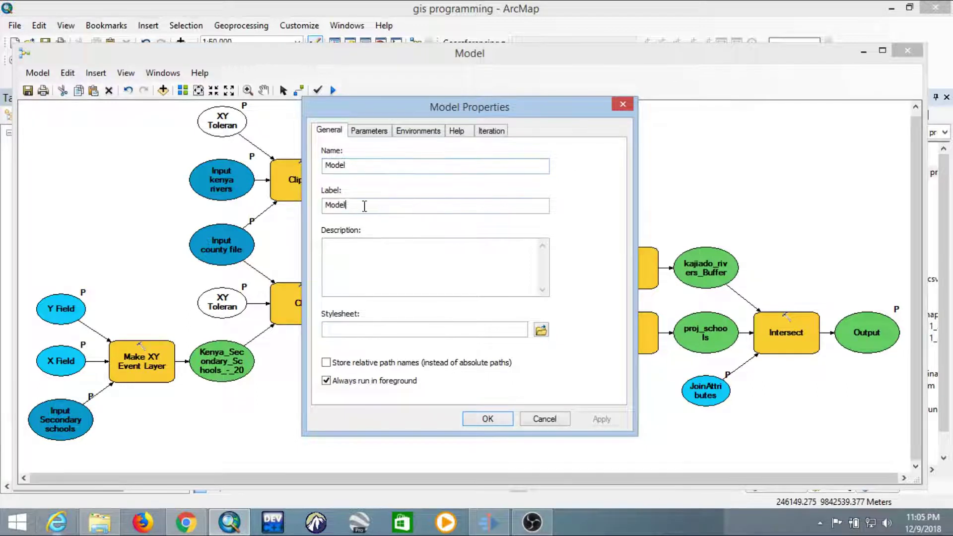
pyautogui.doubleClick(344, 205)
pyautogui.write('Schools affected by flooding')
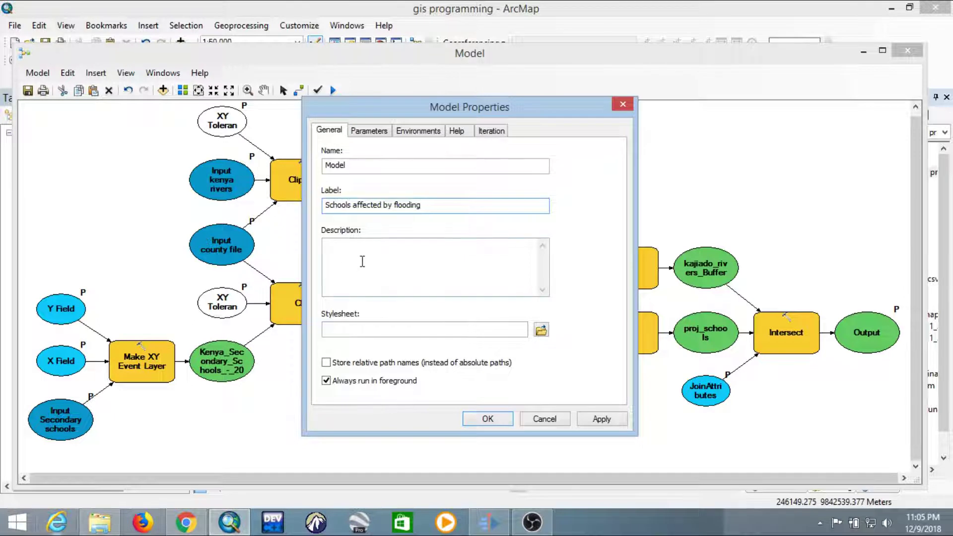
# - Add a model description, enable Store relative path names, and confirm with OK
pyautogui.click(363, 261)
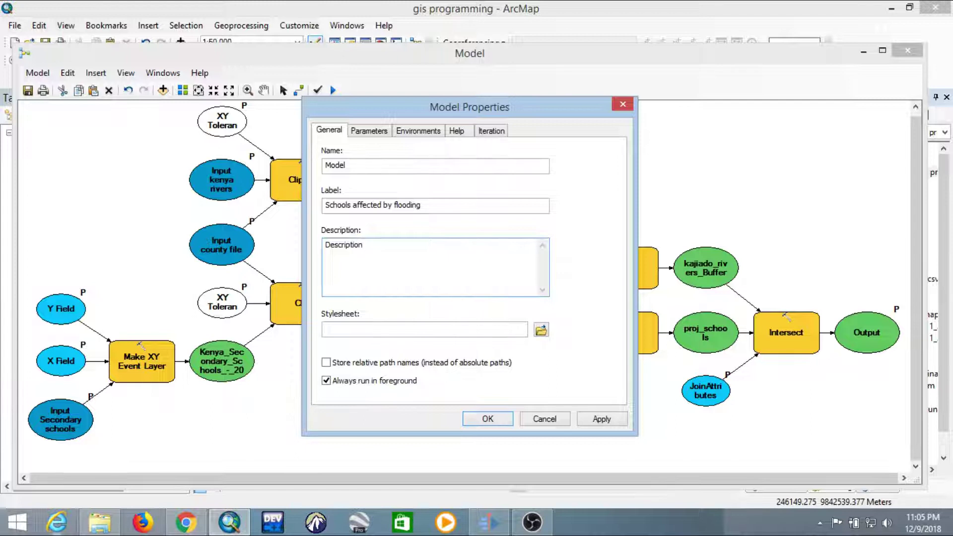
pyautogui.click(326, 364)
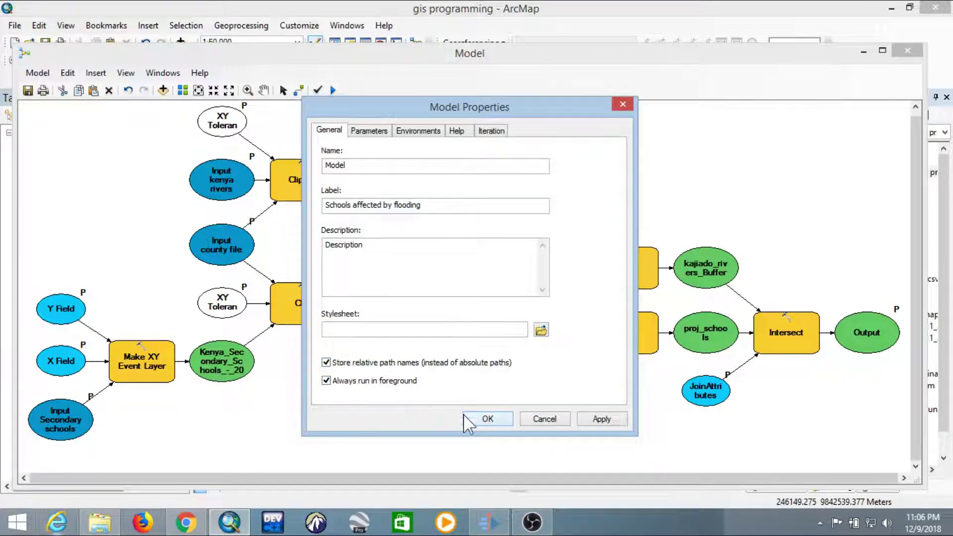
pyautogui.click(489, 420)
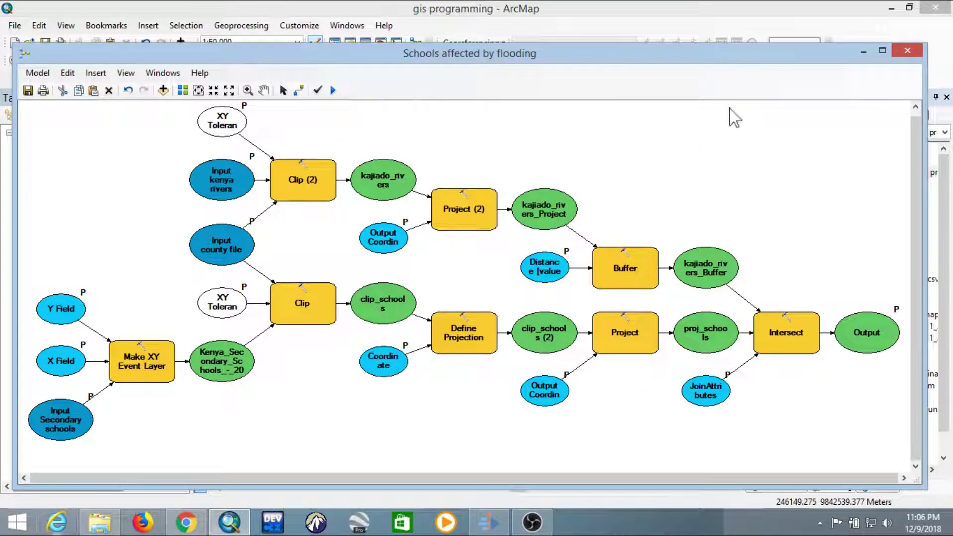
# - Close the ModelBuilder window and bring up the Model tool's context menu in the Catalog
pyautogui.moveTo(763, 59)
pyautogui.mouseDown()
pyautogui.moveTo(808, 50)
pyautogui.moveTo(742, 50)
pyautogui.moveTo(761, 53)
pyautogui.mouseUp()
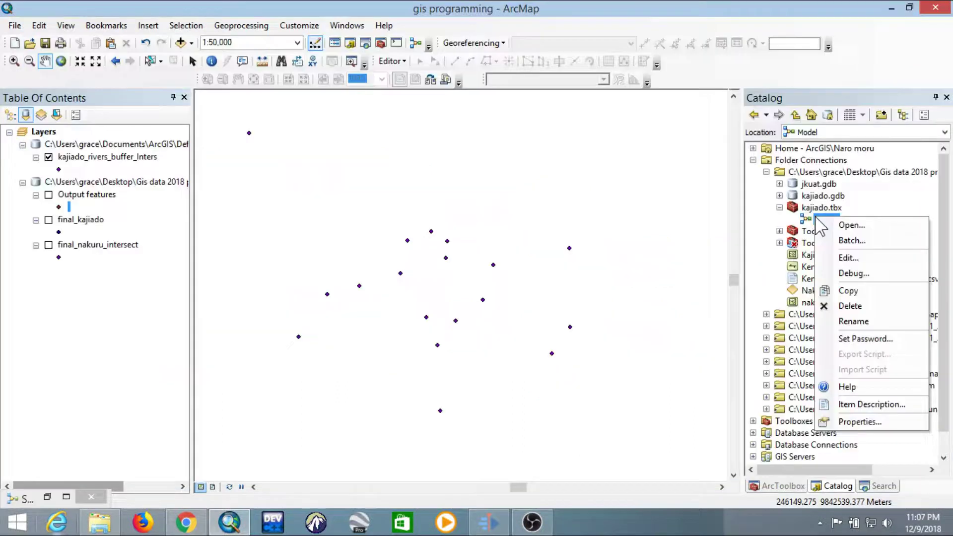
pyautogui.click(755, 240)
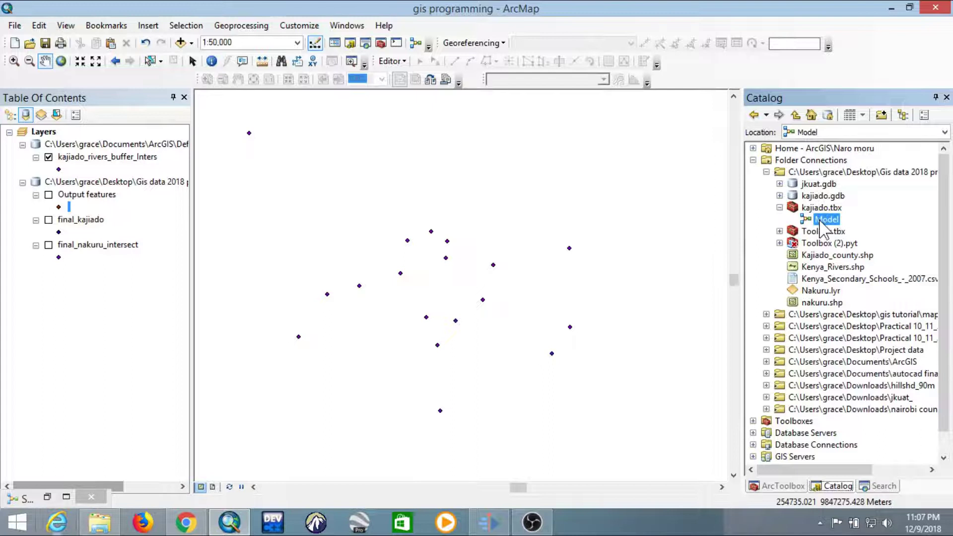
pyautogui.rightClick(822, 226)
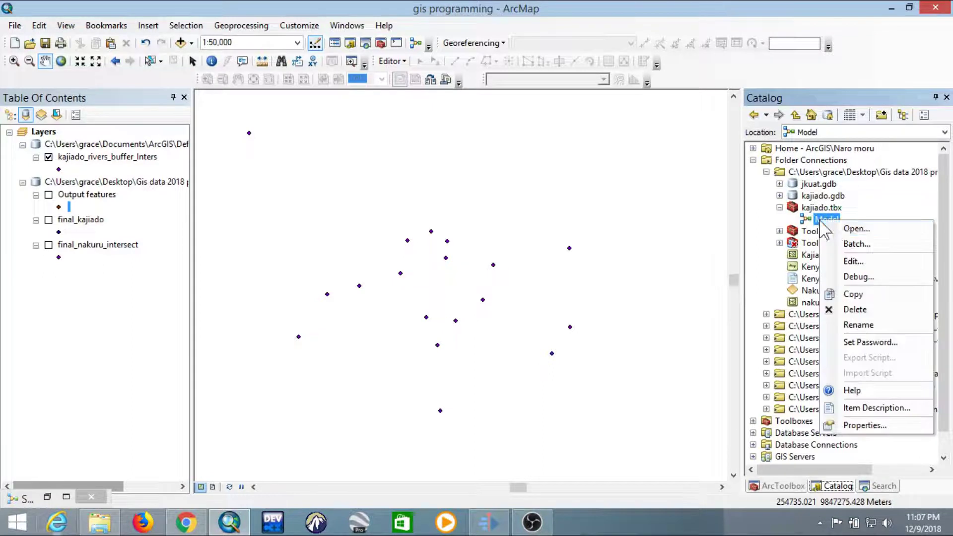
# - Open the Model tool's item description for editing and scroll through its fields
pyautogui.click(888, 409)
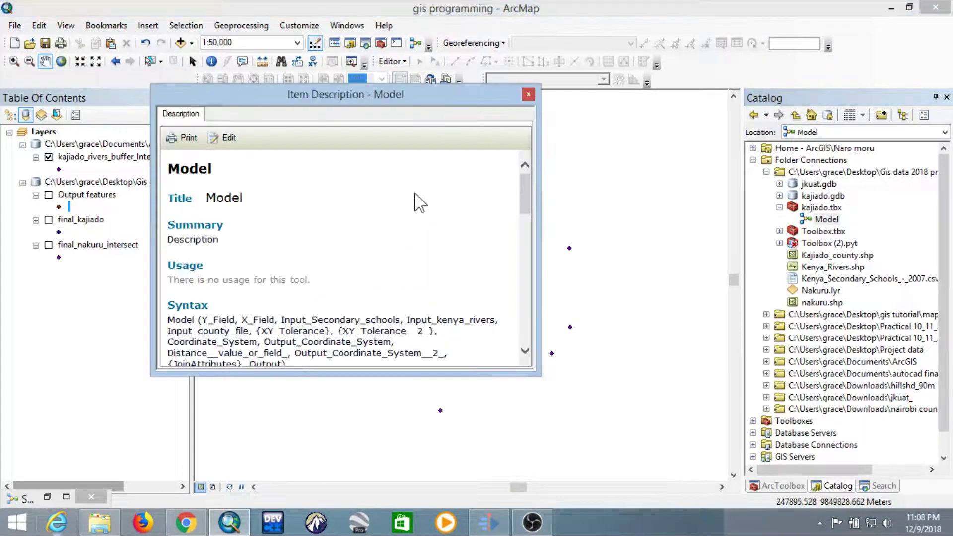
pyautogui.click(229, 140)
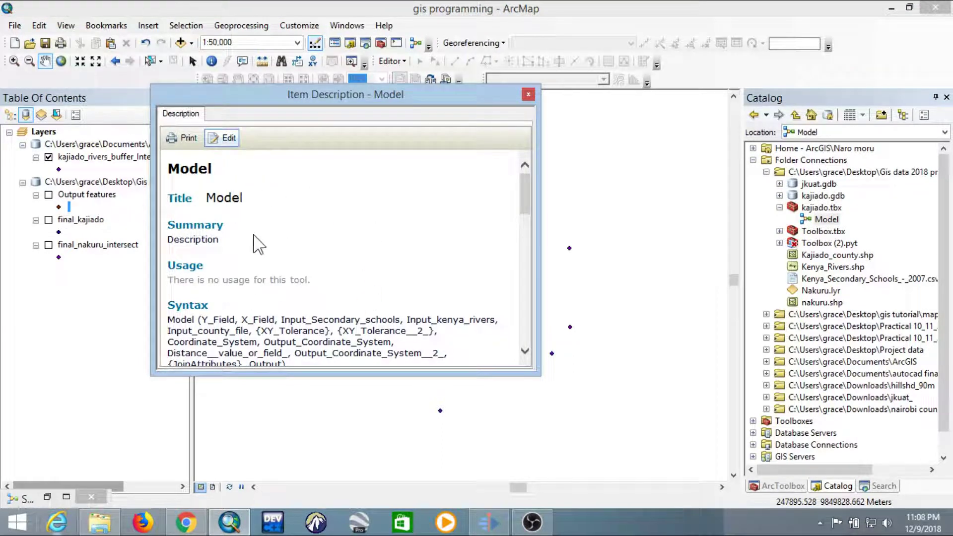
pyautogui.scroll(-4, 317, 248)
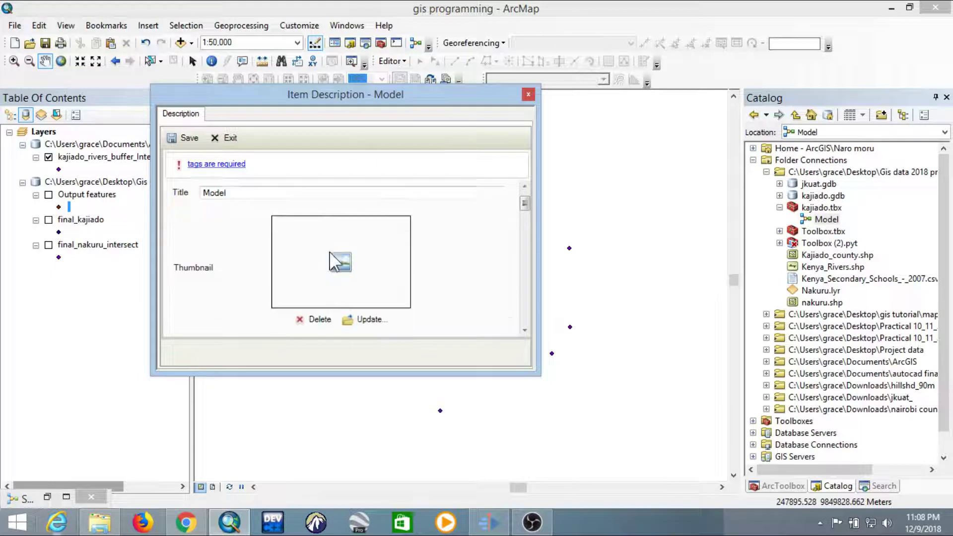
pyautogui.scroll(4, 264, 227)
pyautogui.click(209, 227)
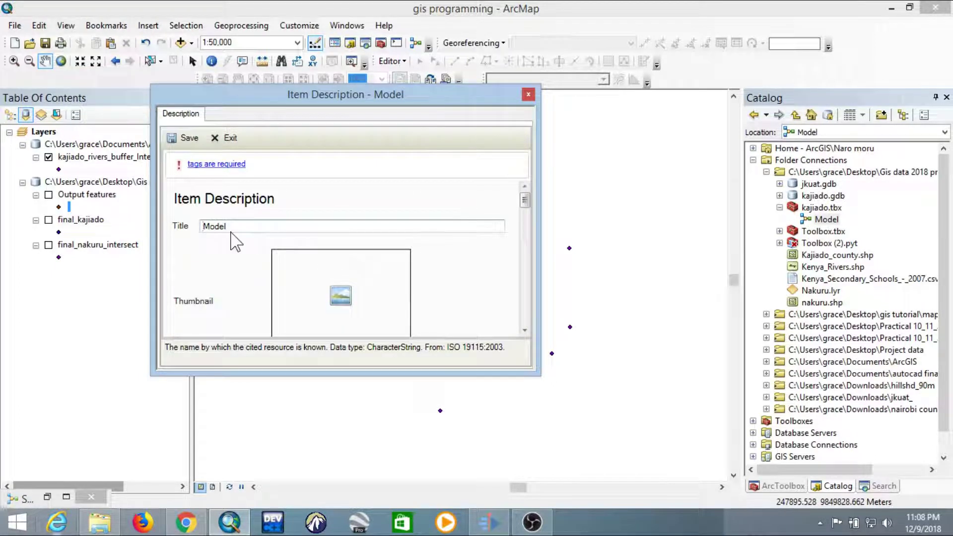
pyautogui.scroll(-3, 251, 266)
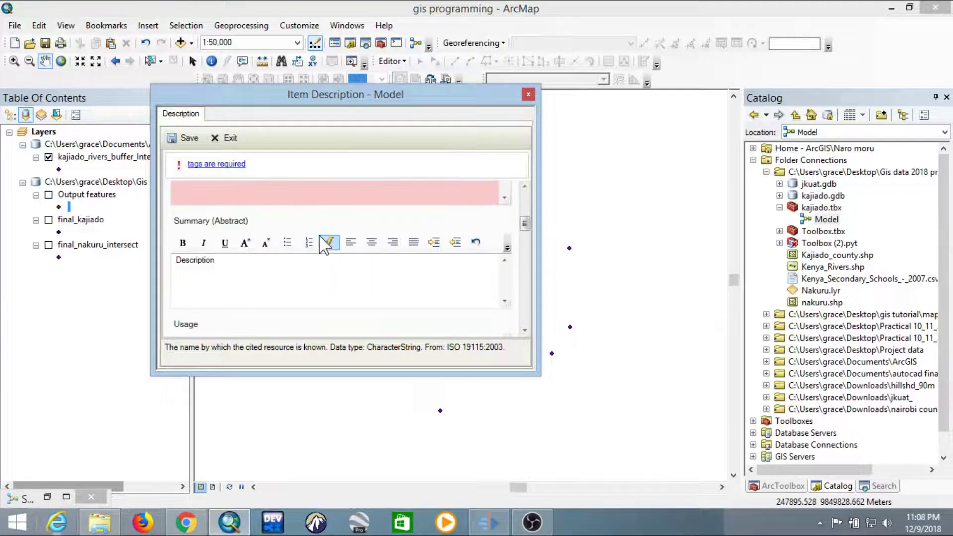
pyautogui.scroll(-5, 317, 241)
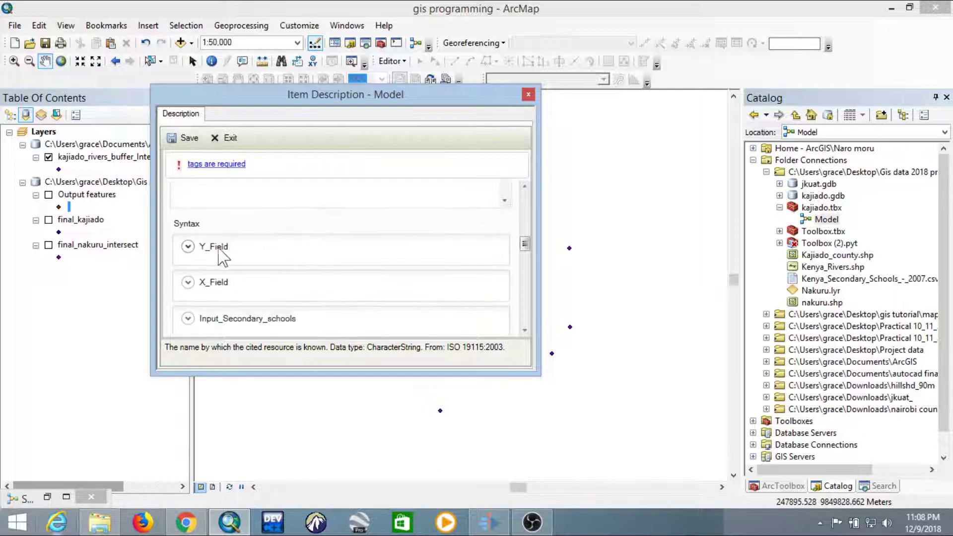
# - Expand the Y_Field, X_Field and Input_Secondary_schools explanations, then close without saving
pyautogui.click(188, 247)
pyautogui.scroll(-3, 201, 290)
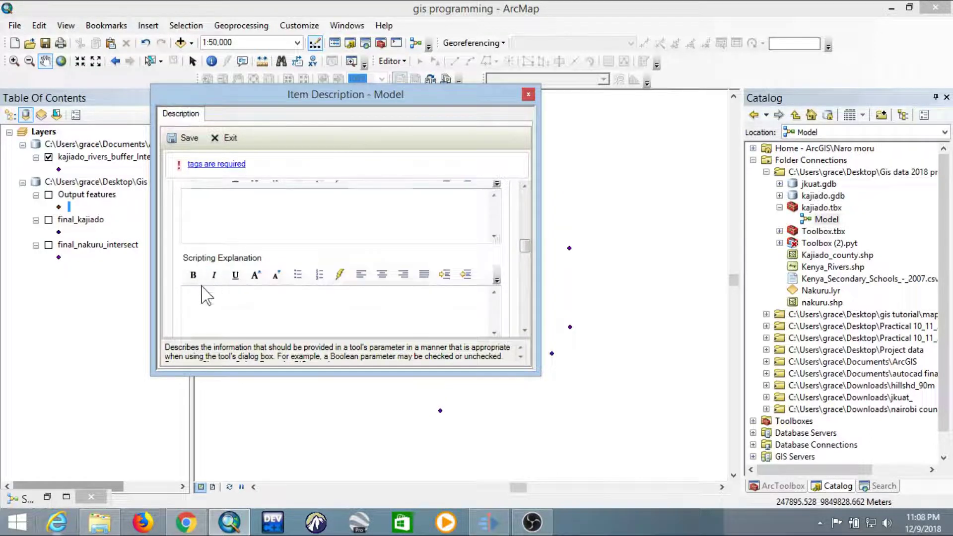
pyautogui.scroll(-3, 198, 283)
pyautogui.click(188, 242)
pyautogui.scroll(-3, 201, 273)
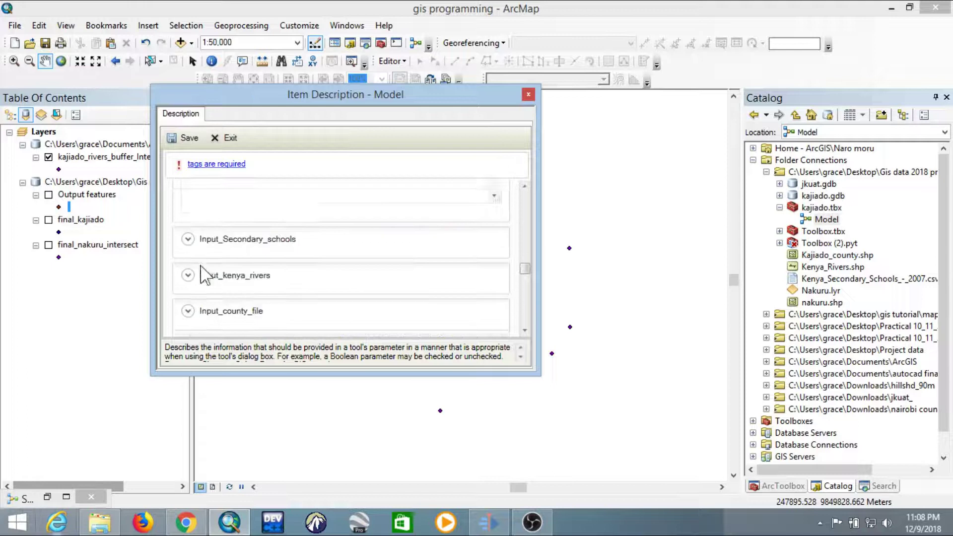
pyautogui.scroll(-1, 201, 275)
pyautogui.click(187, 205)
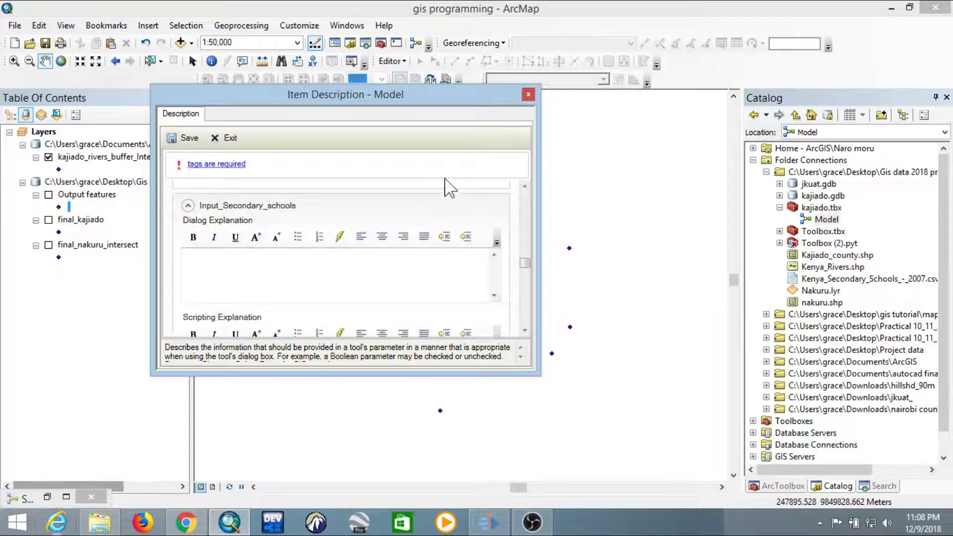
pyautogui.click(528, 95)
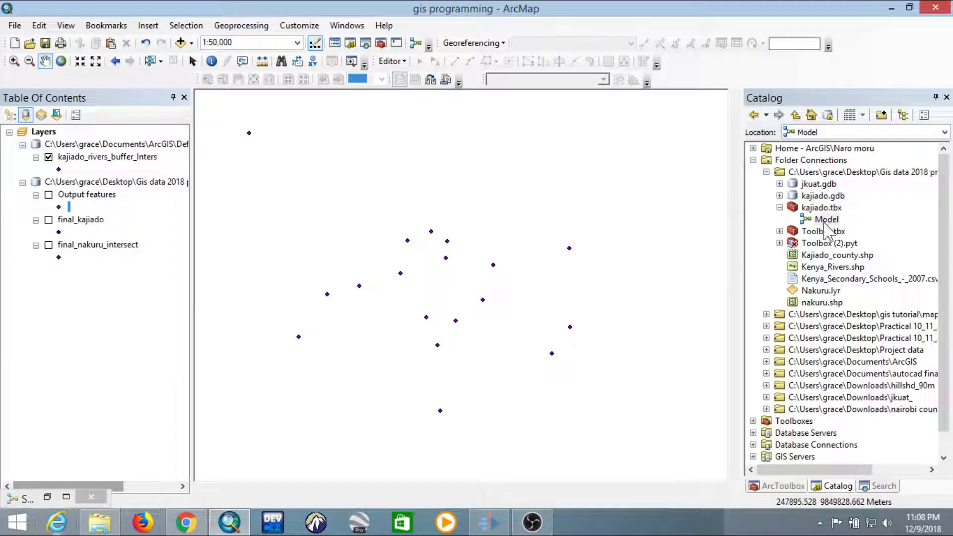
# - Expand kajiado.tbx and open the Model tool's run dialog with its prefilled inputs
pyautogui.click(823, 209)
pyautogui.click(831, 221)
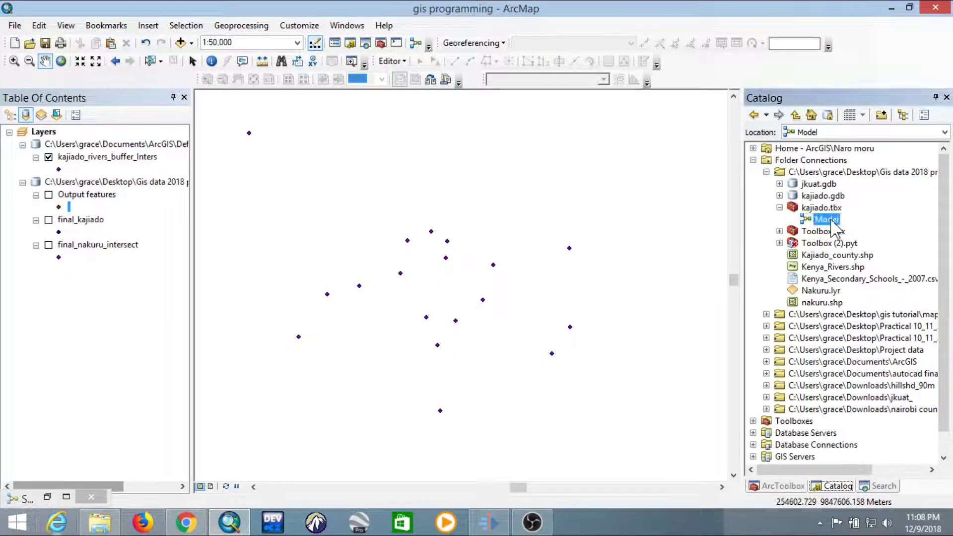
pyautogui.click(829, 220)
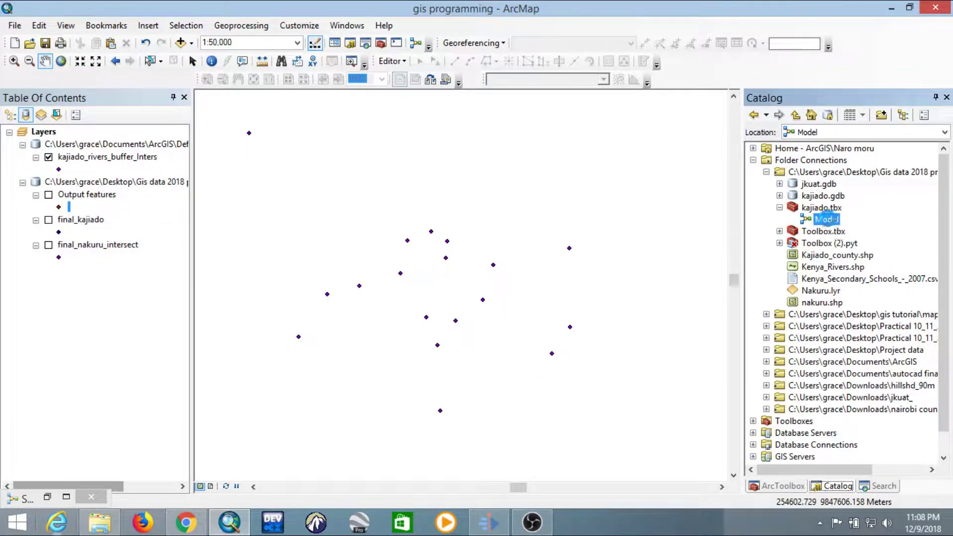
pyautogui.doubleClick(829, 220)
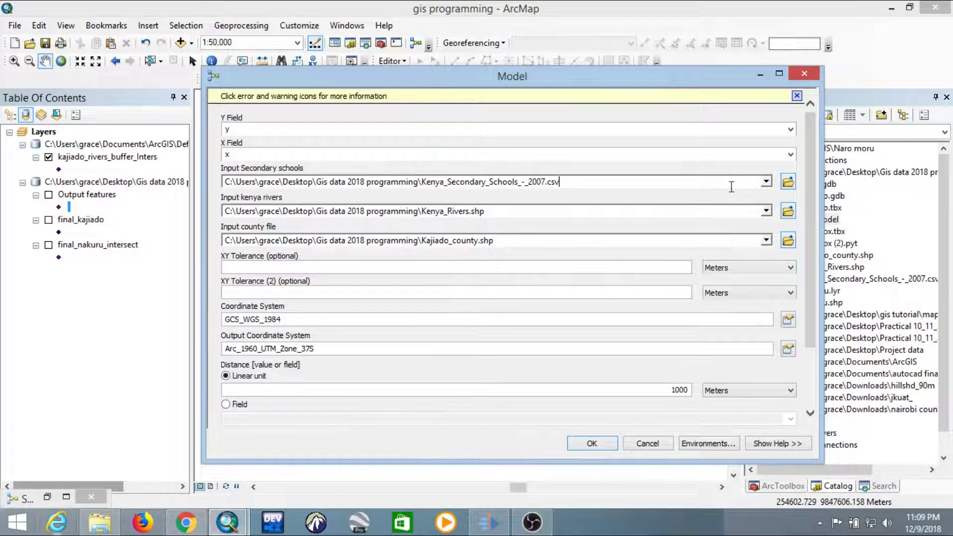
# - Review the schools and rivers input paths, then set the county input to nakuru.shp
pyautogui.click(497, 187)
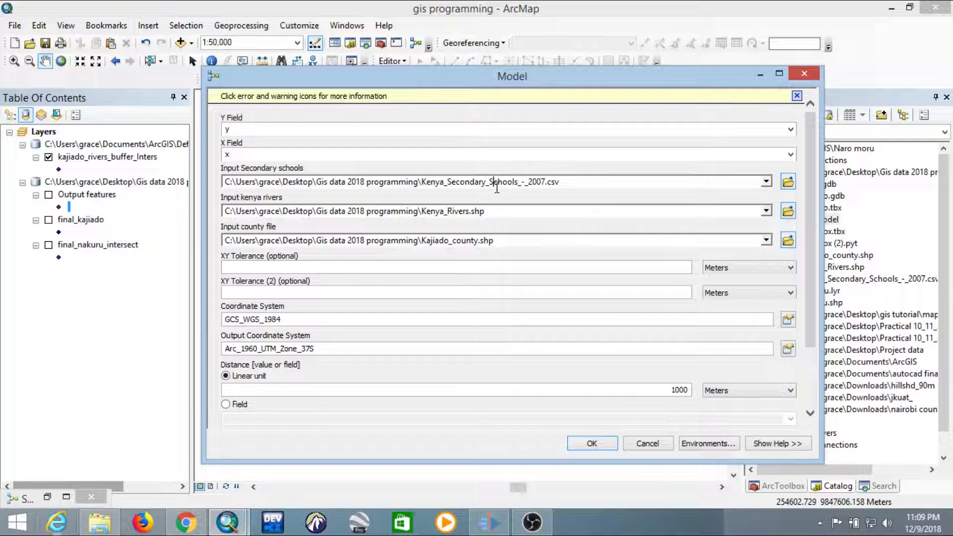
pyautogui.doubleClick(429, 215)
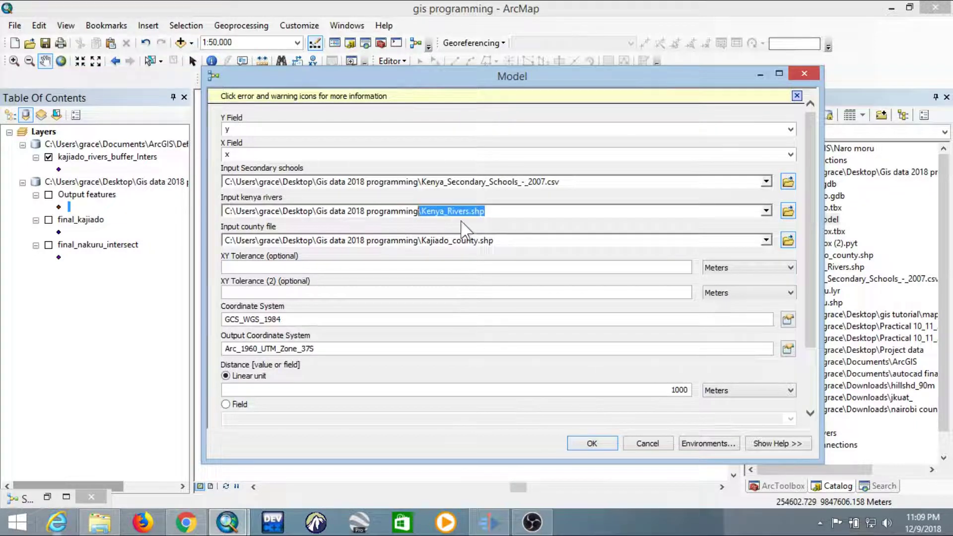
pyautogui.click(495, 217)
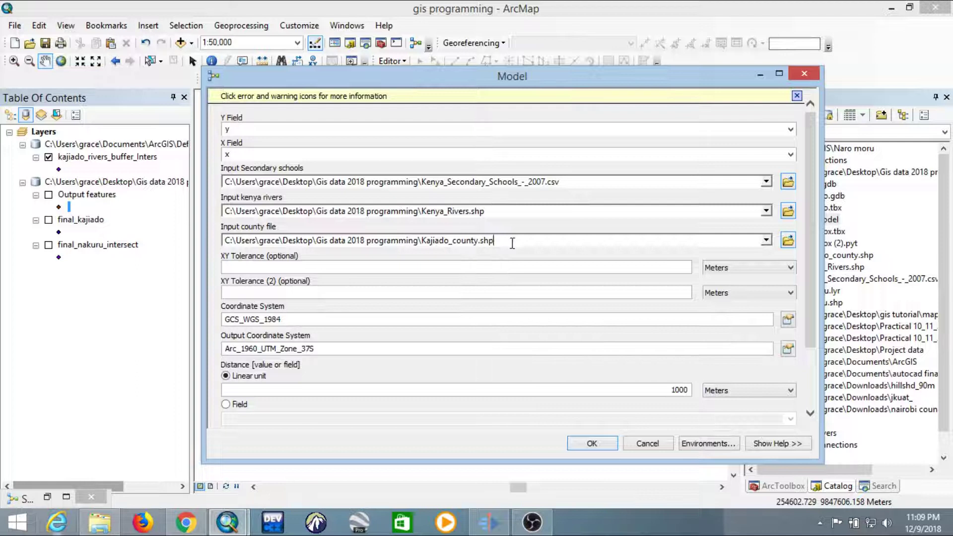
pyautogui.click(788, 240)
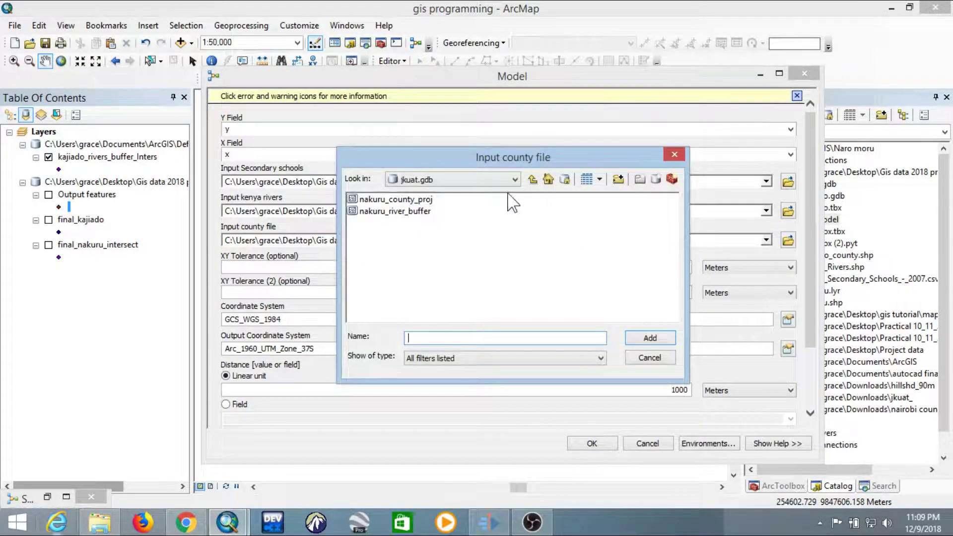
pyautogui.click(532, 179)
pyautogui.click(392, 247)
pyautogui.click(650, 338)
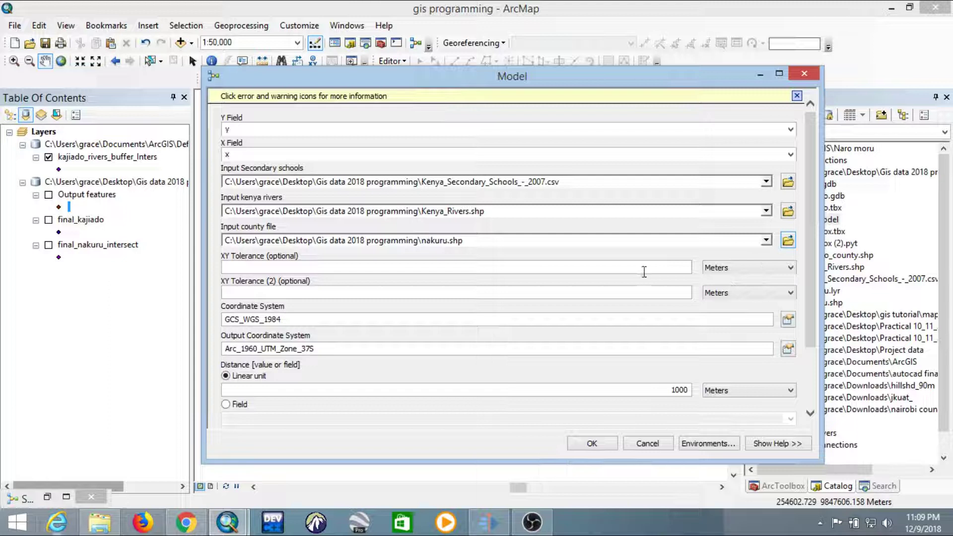
# - Keep the distance unit as Meters and the join attributes as ALL
pyautogui.moveTo(809, 298); pyautogui.dragTo(819, 375)
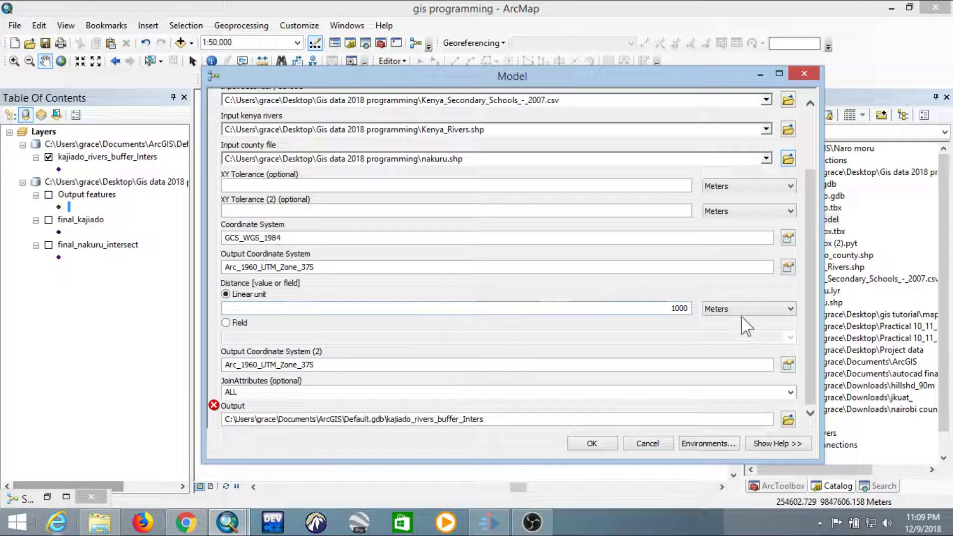
pyautogui.click(755, 311)
pyautogui.click(757, 311)
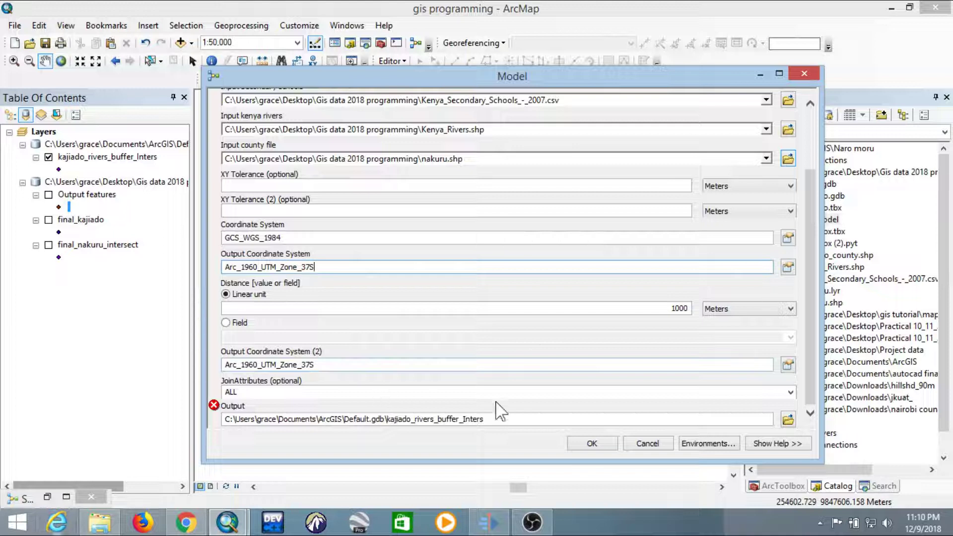
pyautogui.click(790, 393)
pyautogui.click(789, 395)
# - Save the output as final_schools_affected and run the model to completion
pyautogui.click(789, 420)
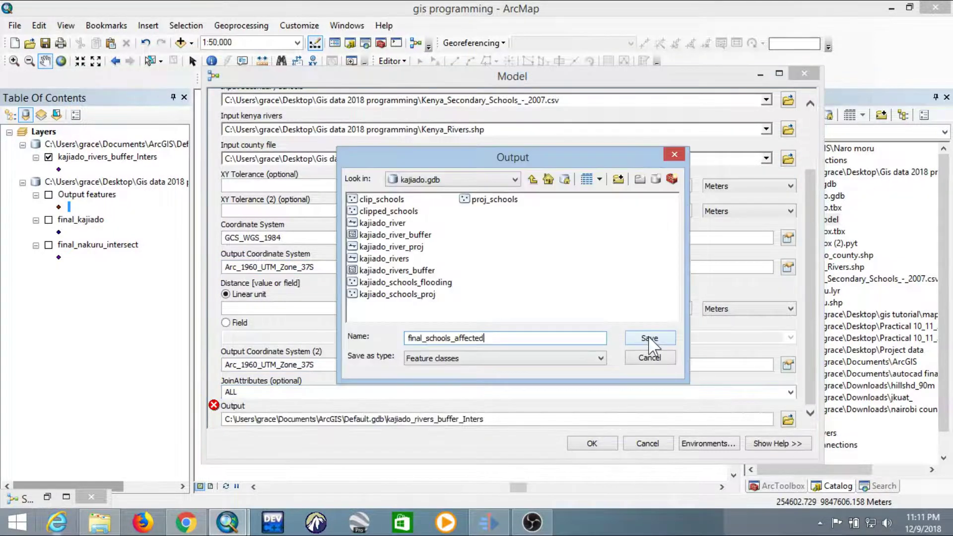
pyautogui.click(651, 339)
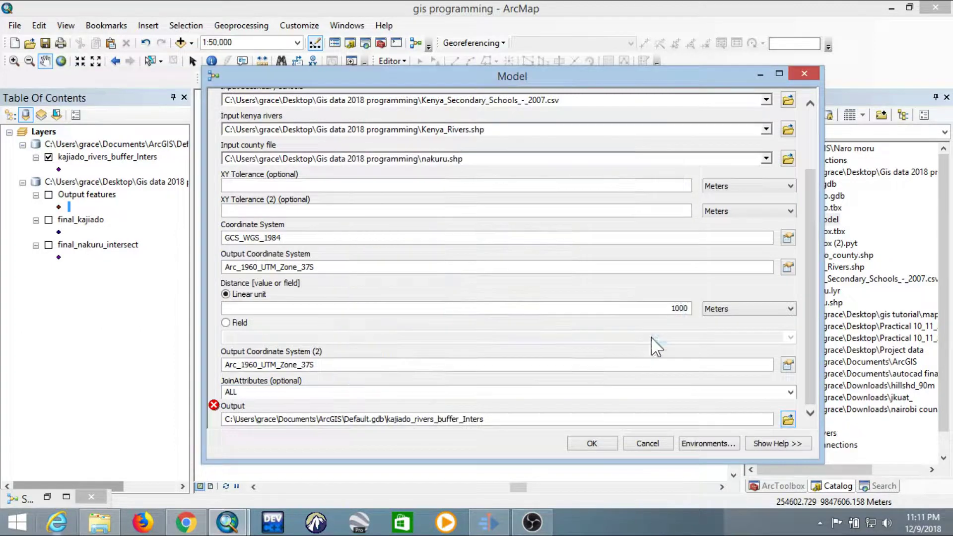
pyautogui.click(592, 443)
pyautogui.click(591, 444)
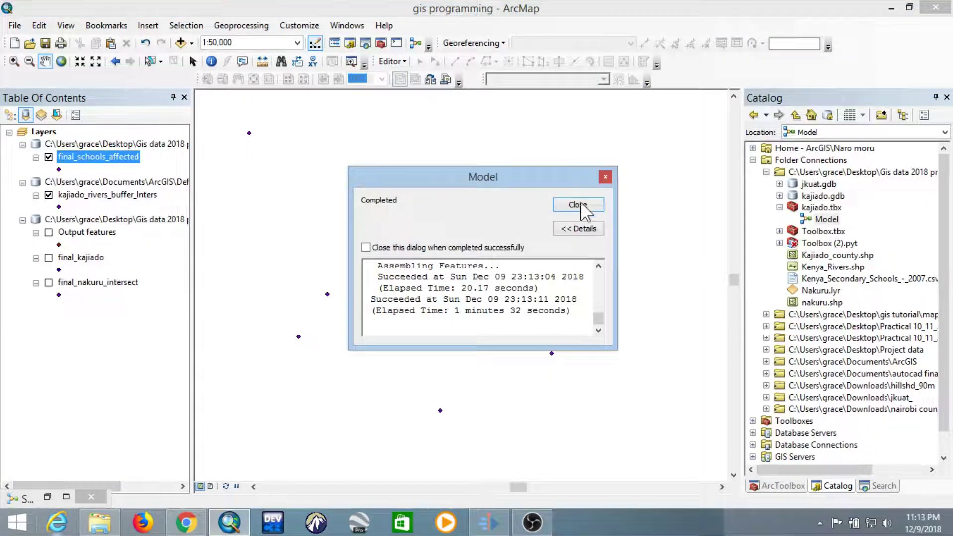
# - Close the run report and turn off the kajiado_rivers_buffer_Inters layer
pyautogui.click(577, 205)
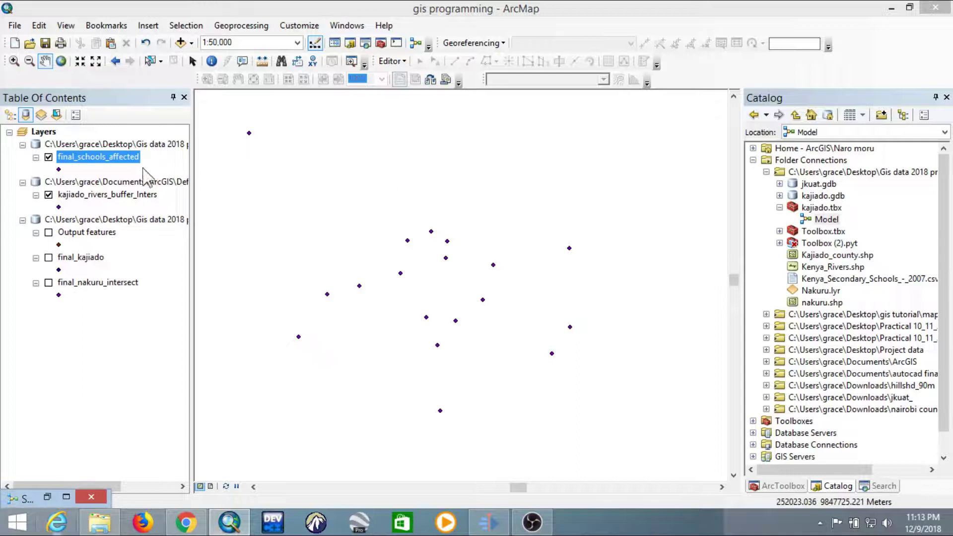
pyautogui.click(55, 195)
pyautogui.click(48, 196)
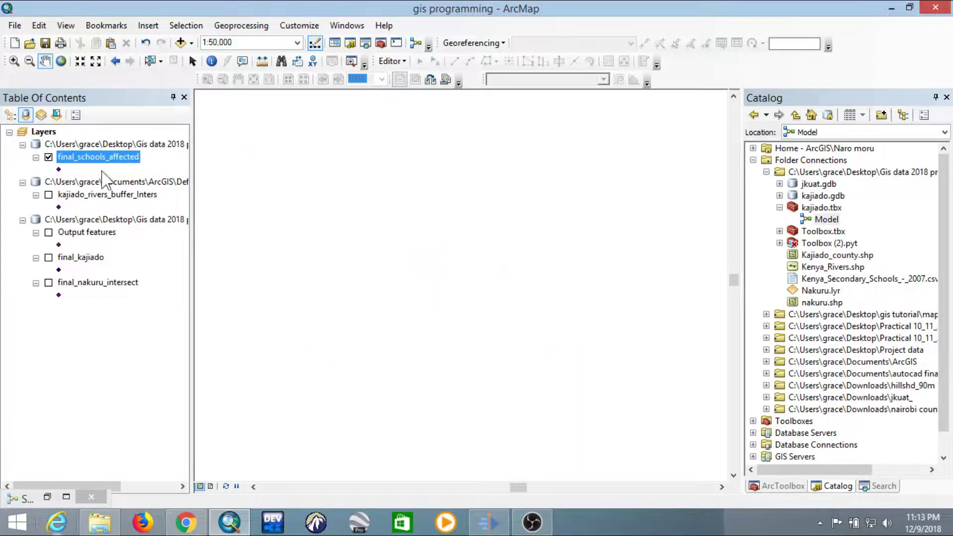
# - Zoom the map to the final_schools_affected layer, then zoom in slightly
pyautogui.rightClick(124, 155)
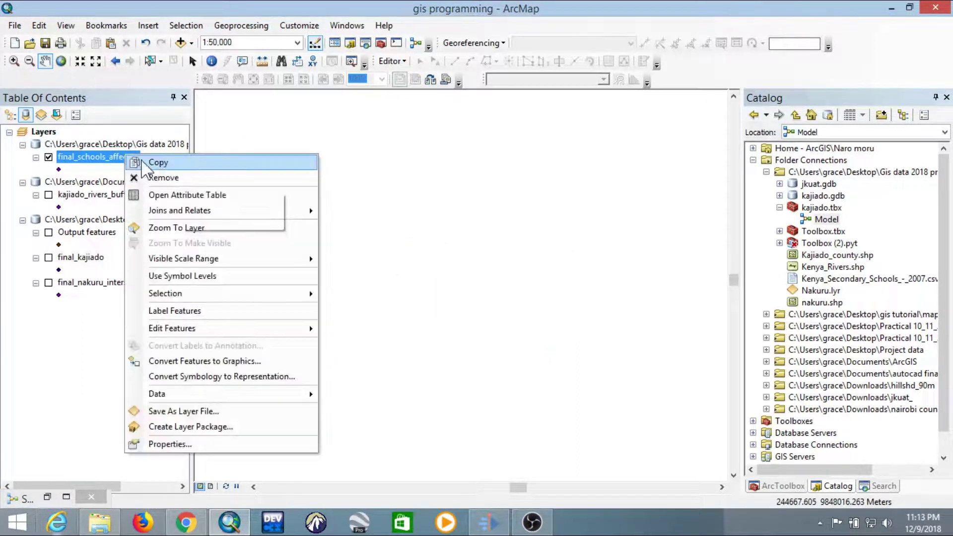
pyautogui.click(176, 228)
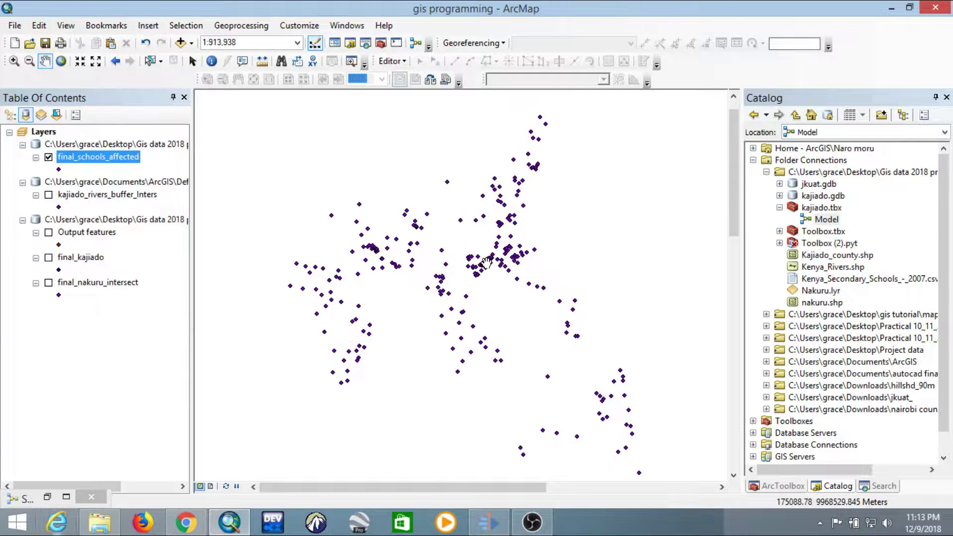
pyautogui.scroll(1, 487, 262)
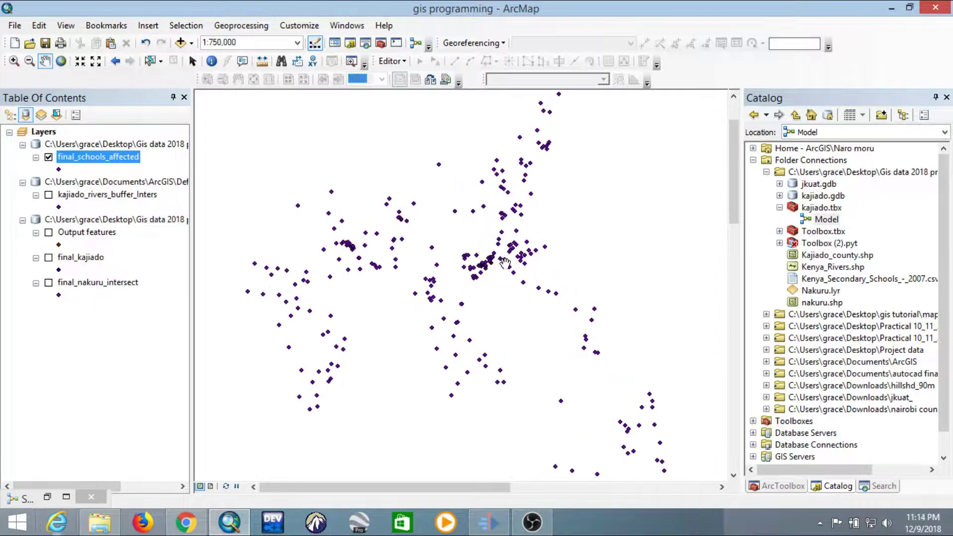